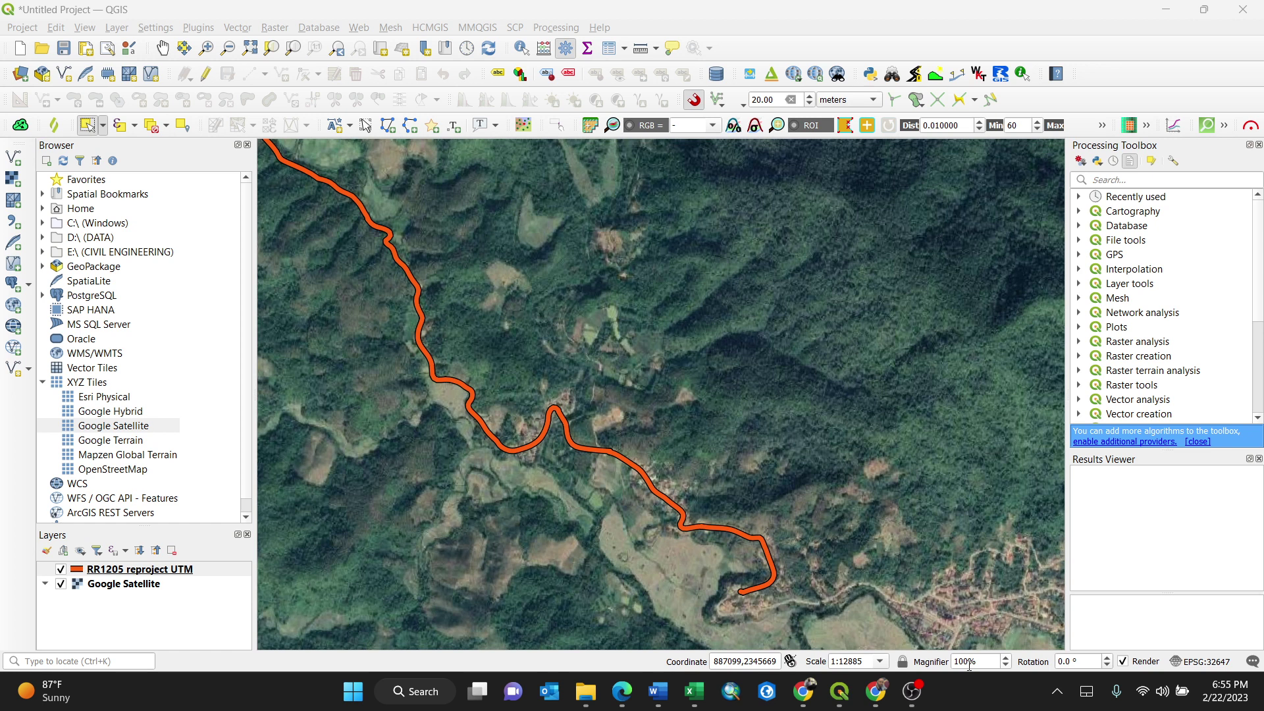
- Open the Processing menu over the satellite map with the orange road line
click(554, 28)
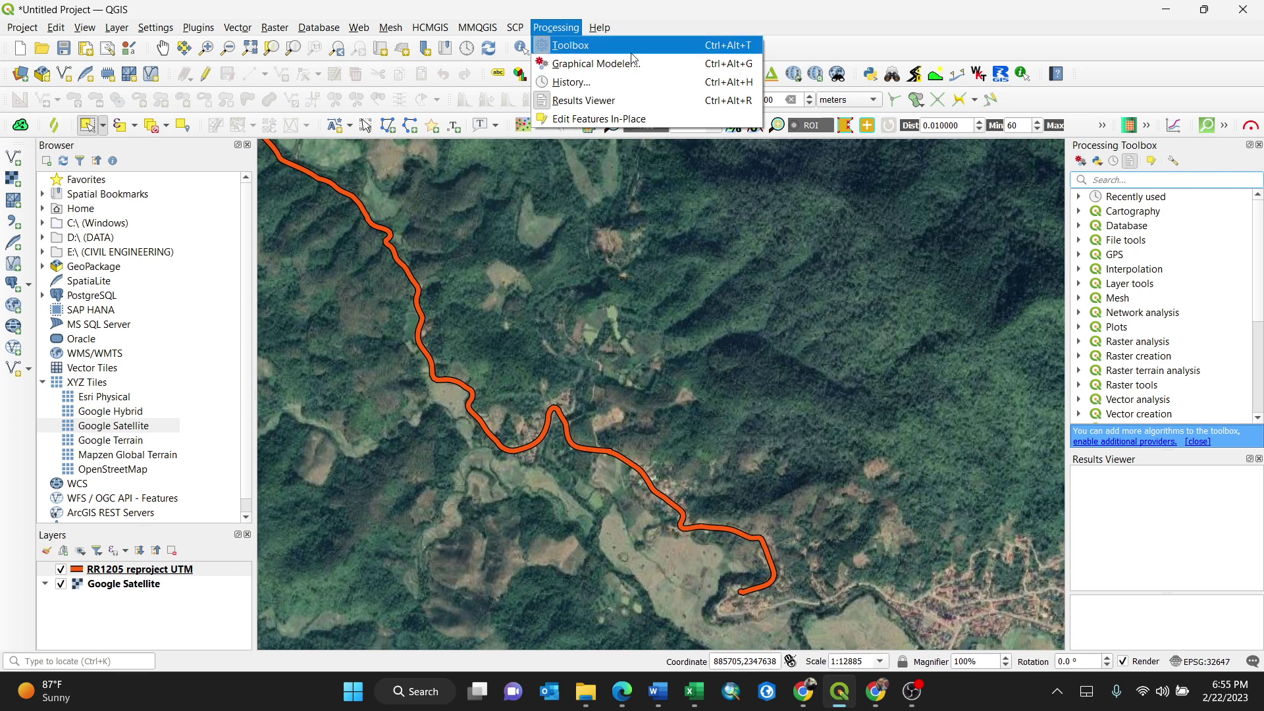
- Close the menu and expand the Vector geometry group in the Processing Toolbox
click(1144, 49)
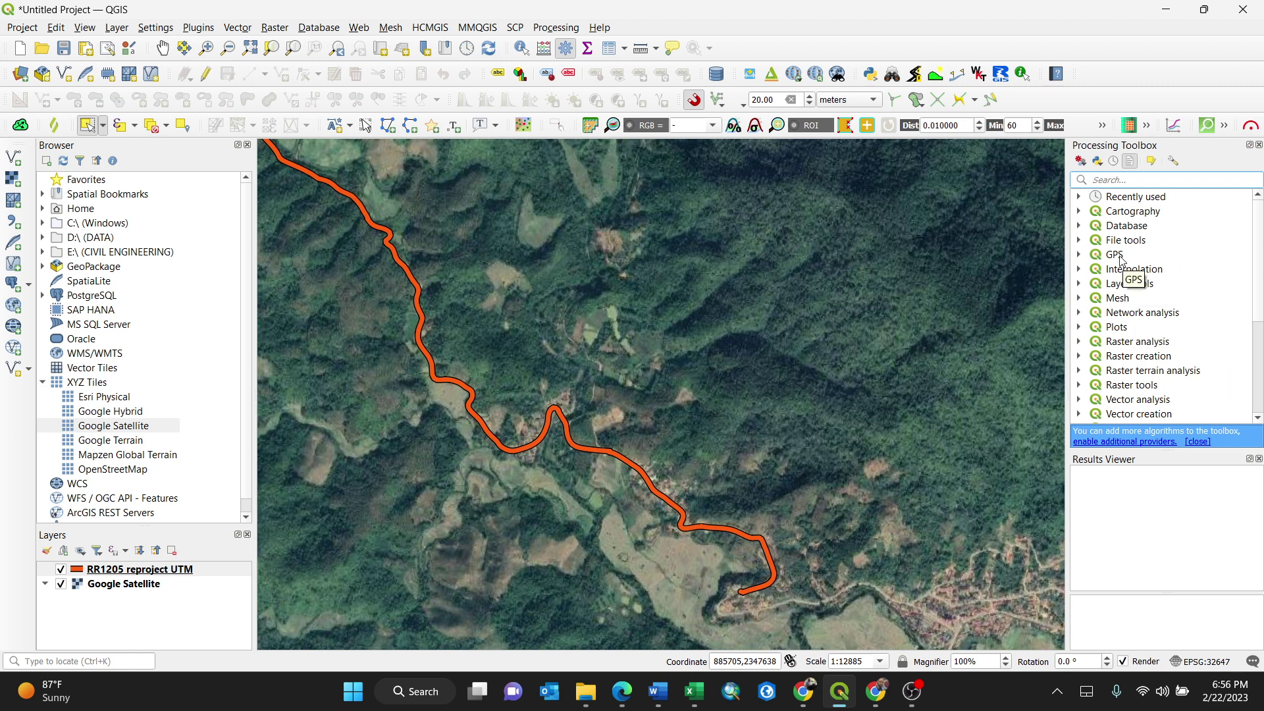
scroll(1119, 267, down, 2)
scroll(1110, 260, down, 1)
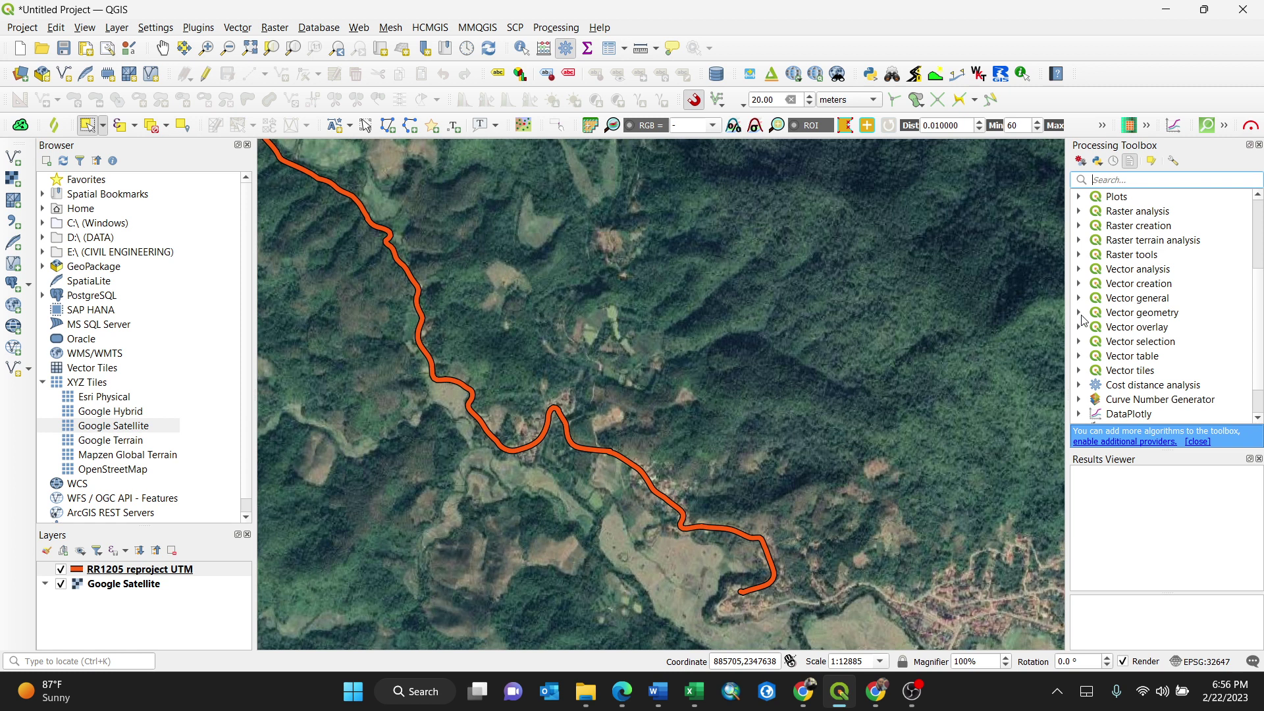
click(1080, 314)
- Locate Split lines by maximum length, then filter the toolbox with 'split lin'
scroll(1162, 320, down, 6)
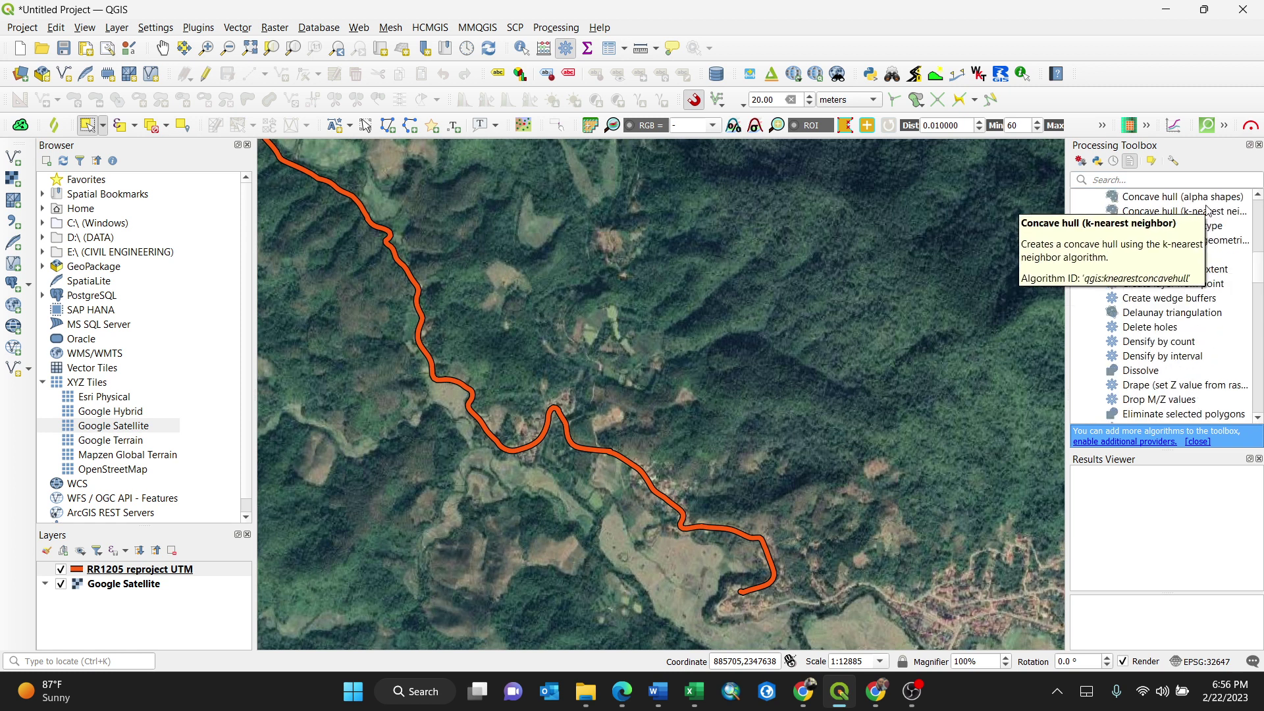
scroll(1164, 245, down, 2)
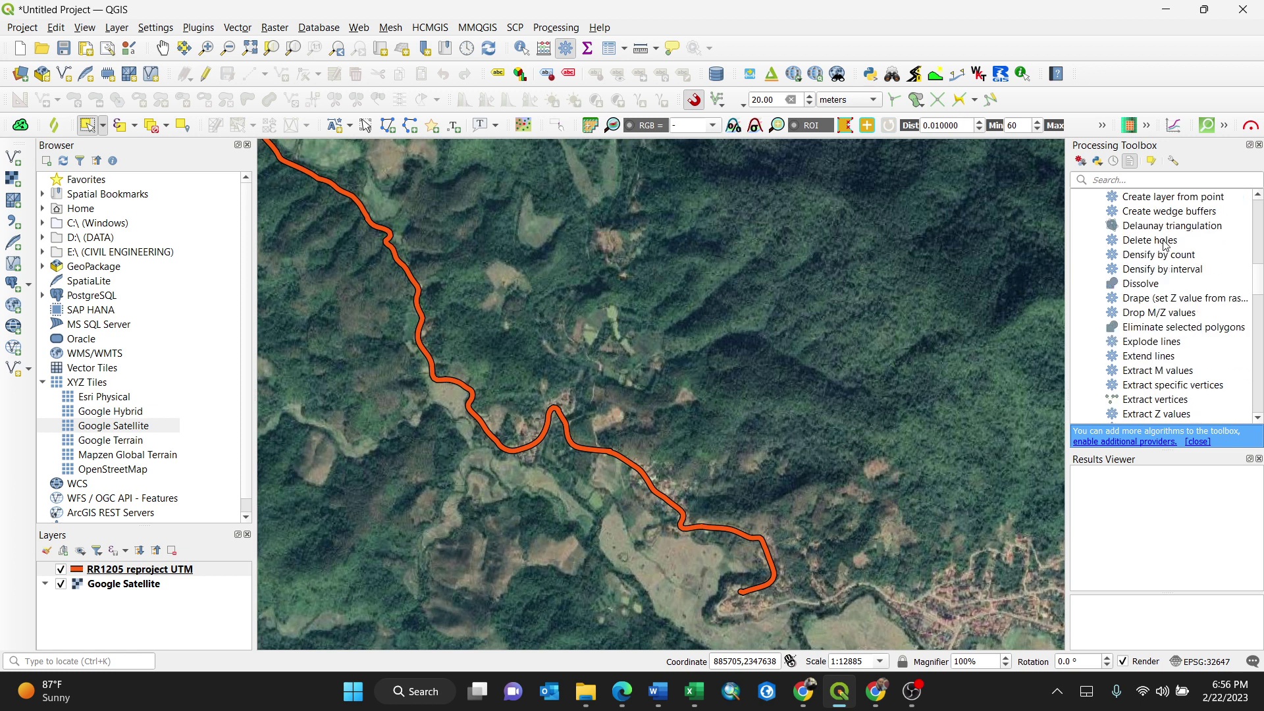
scroll(1161, 244, down, 13)
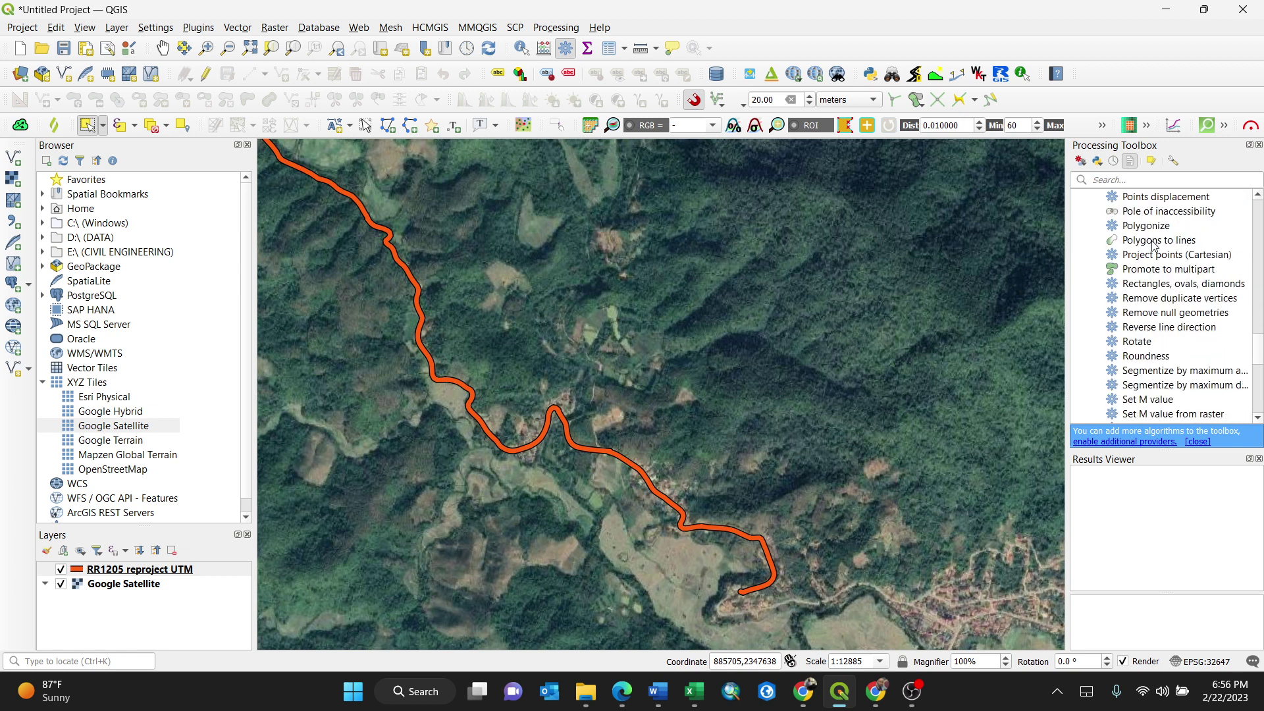
scroll(1153, 247, down, 1)
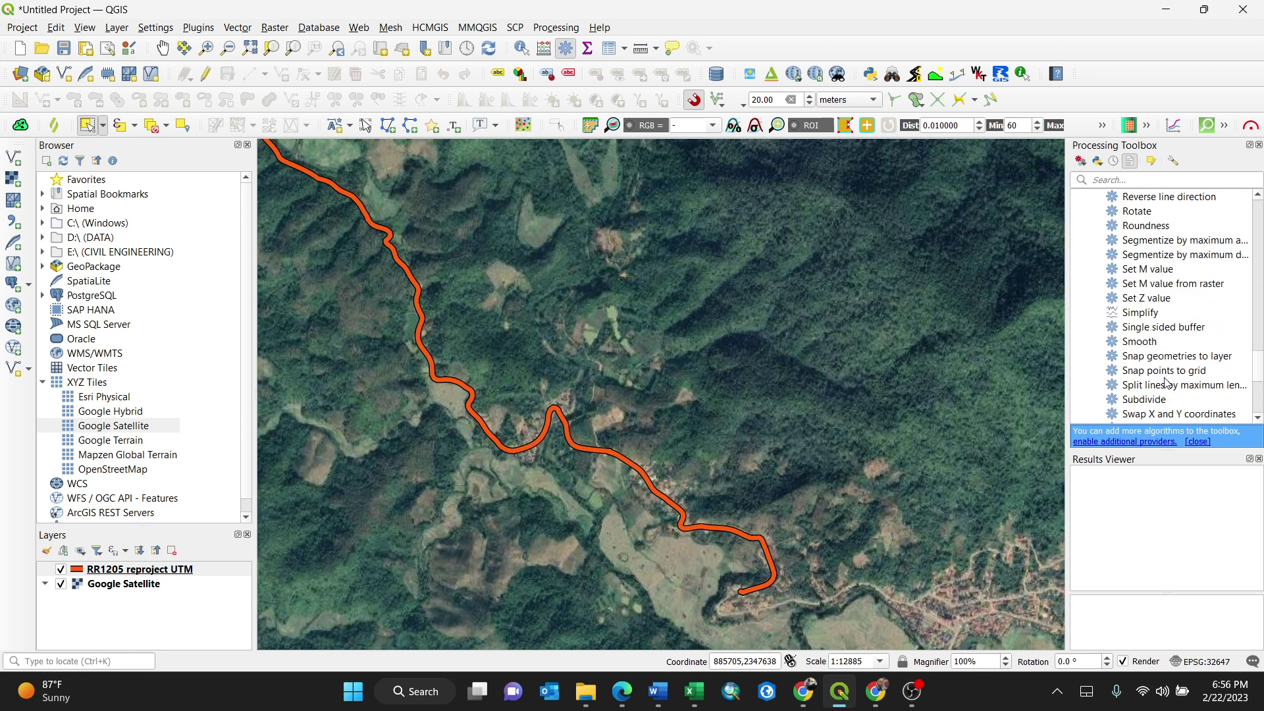
click(1219, 388)
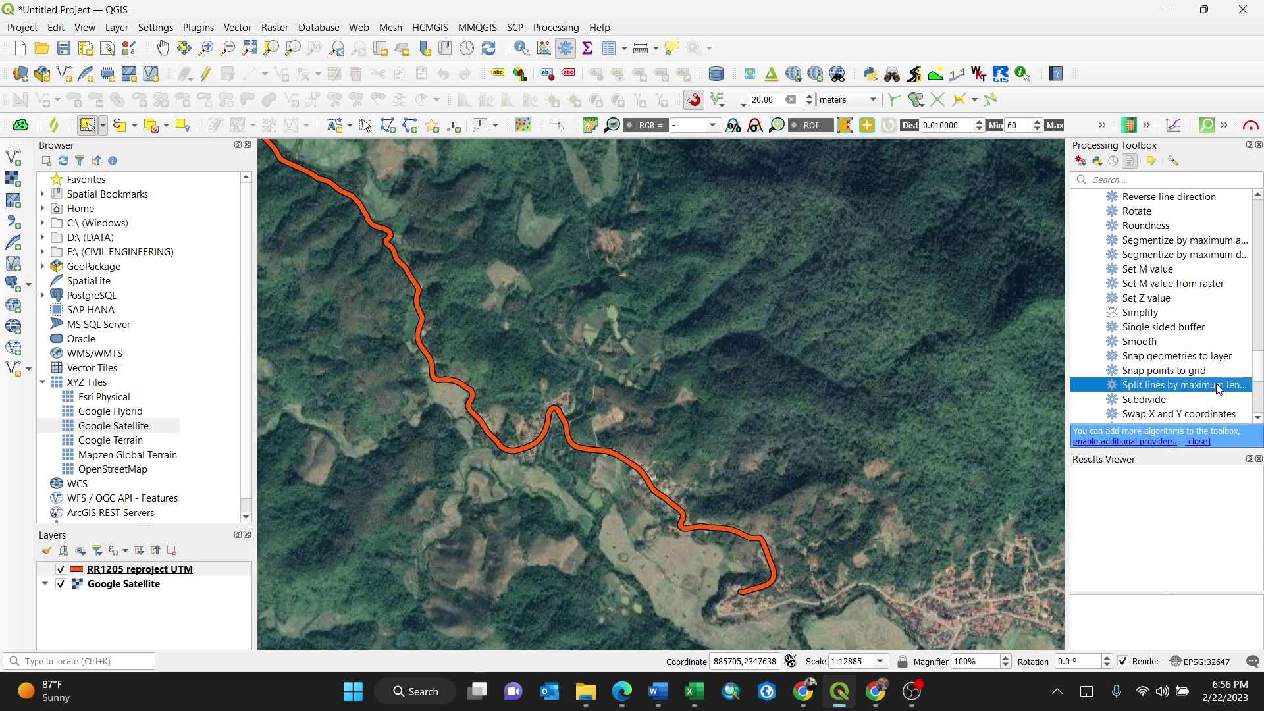
click(1128, 182)
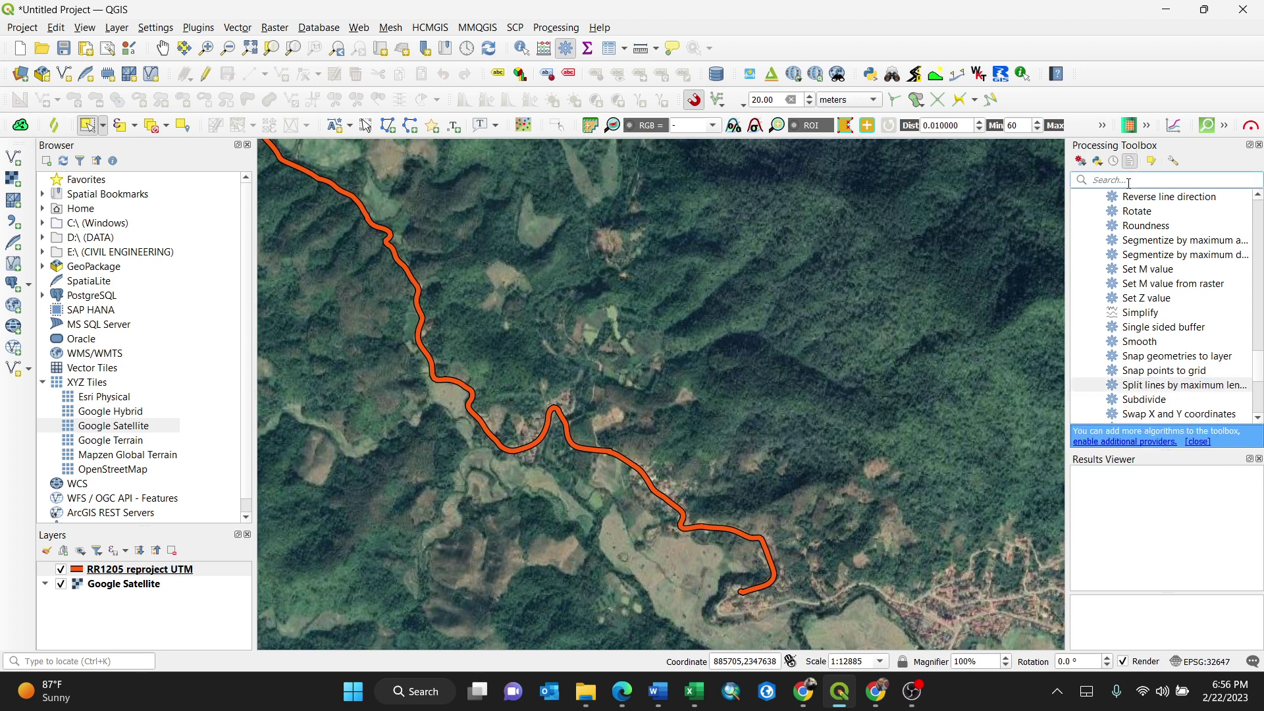
text(split)
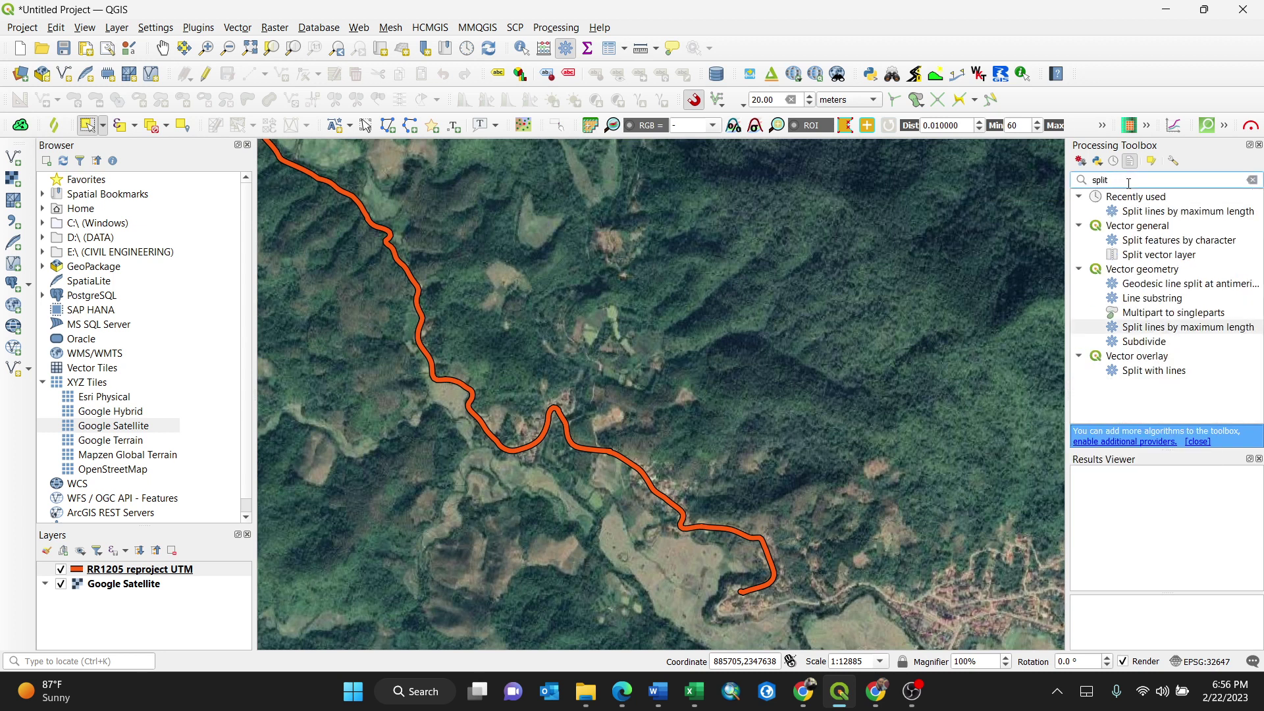
text( line)
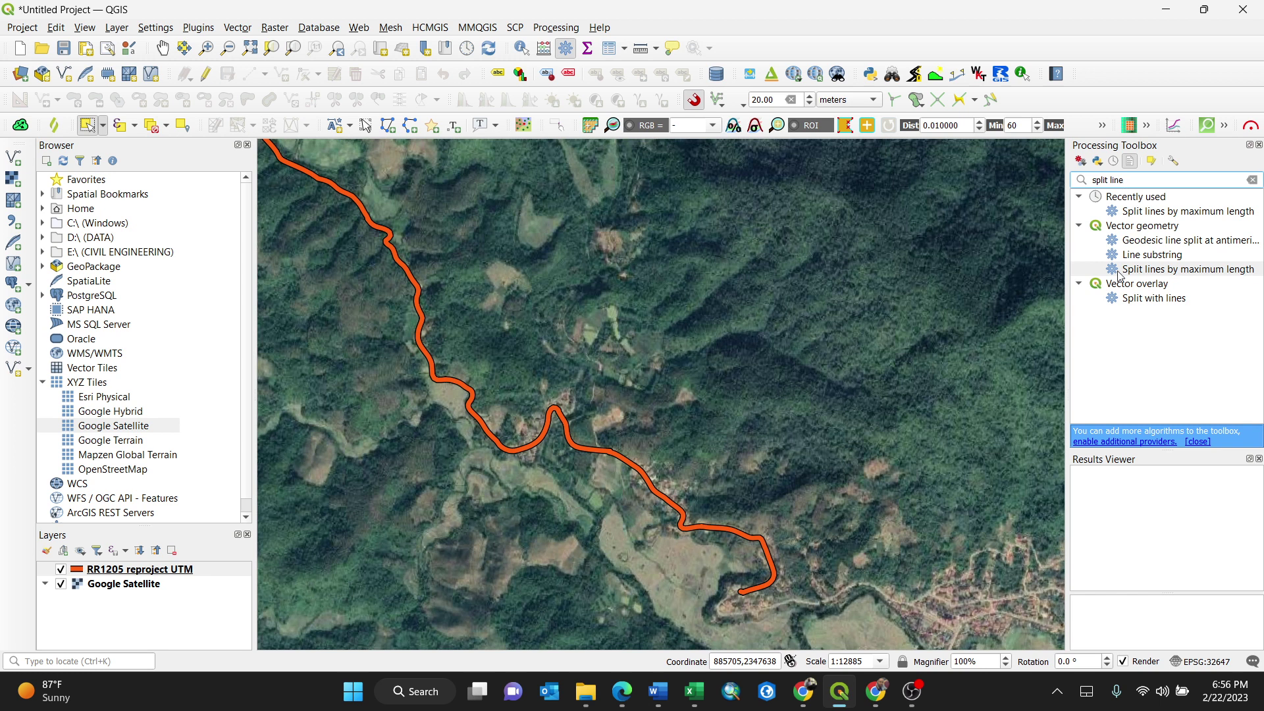
- Open Split lines by maximum length and confirm RR1205 reproject UTM as input layer
double_click(1217, 276)
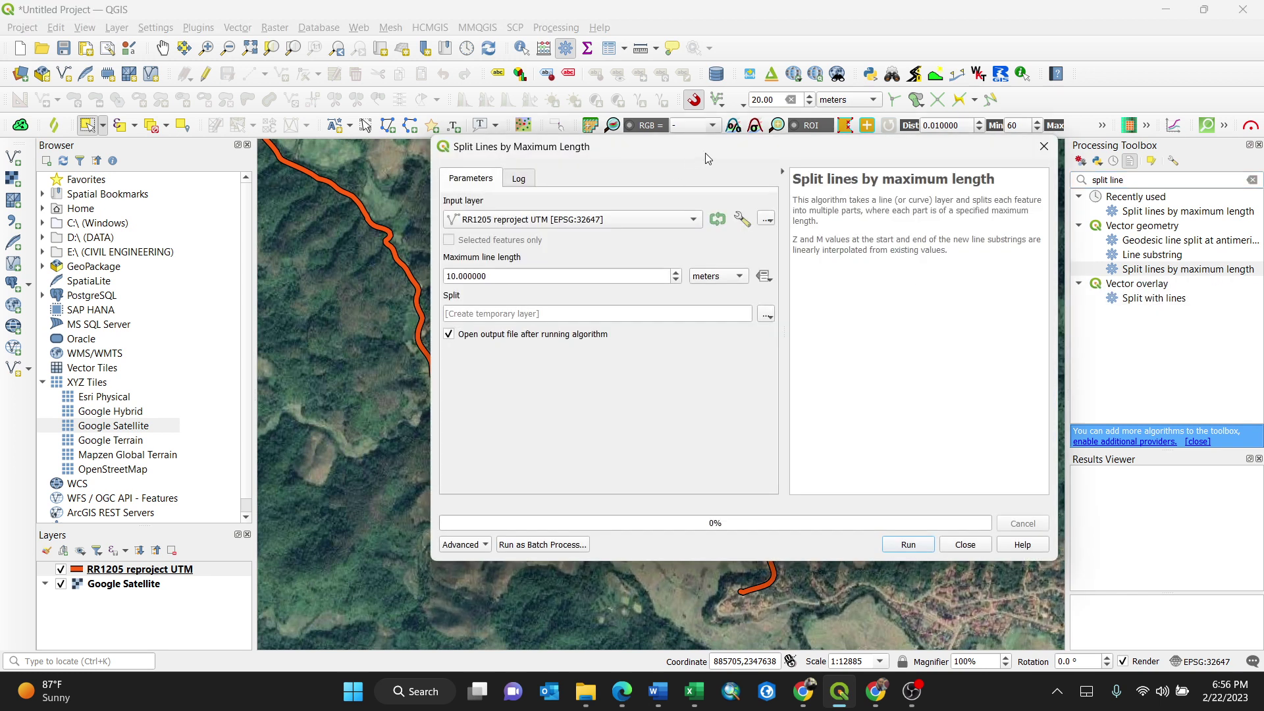
drag(705, 158, 735, 167)
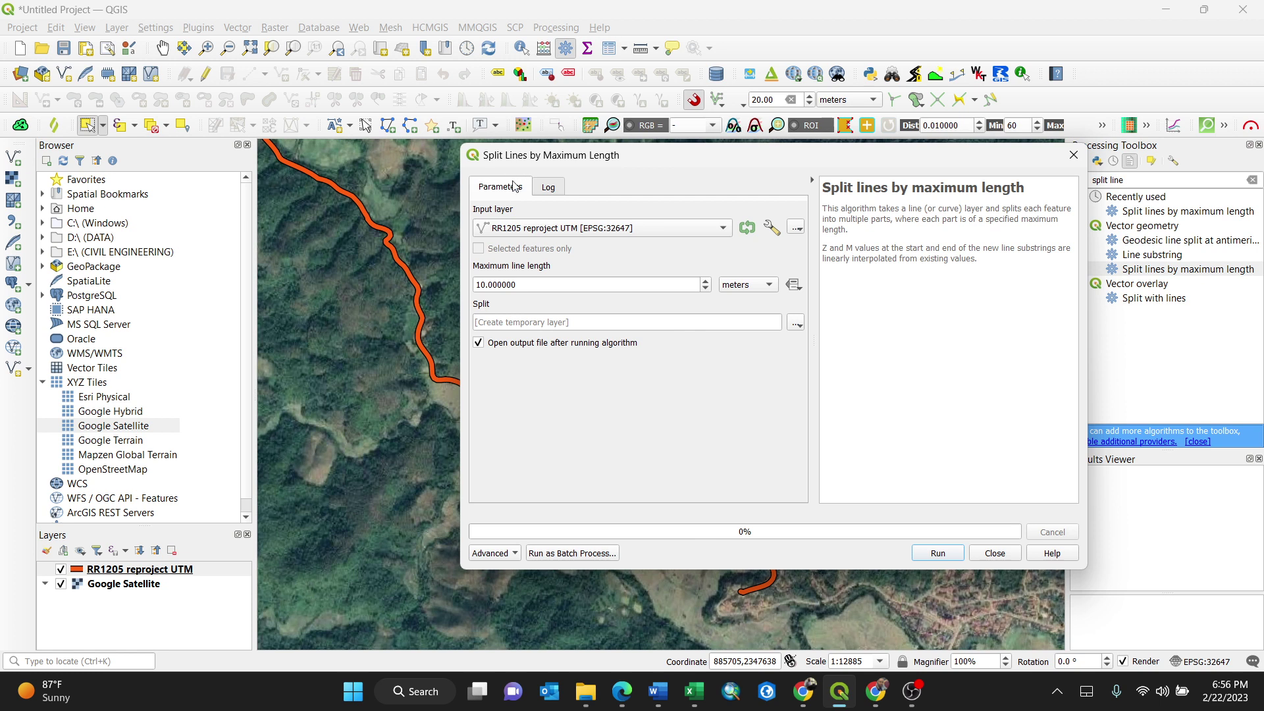
click(552, 191)
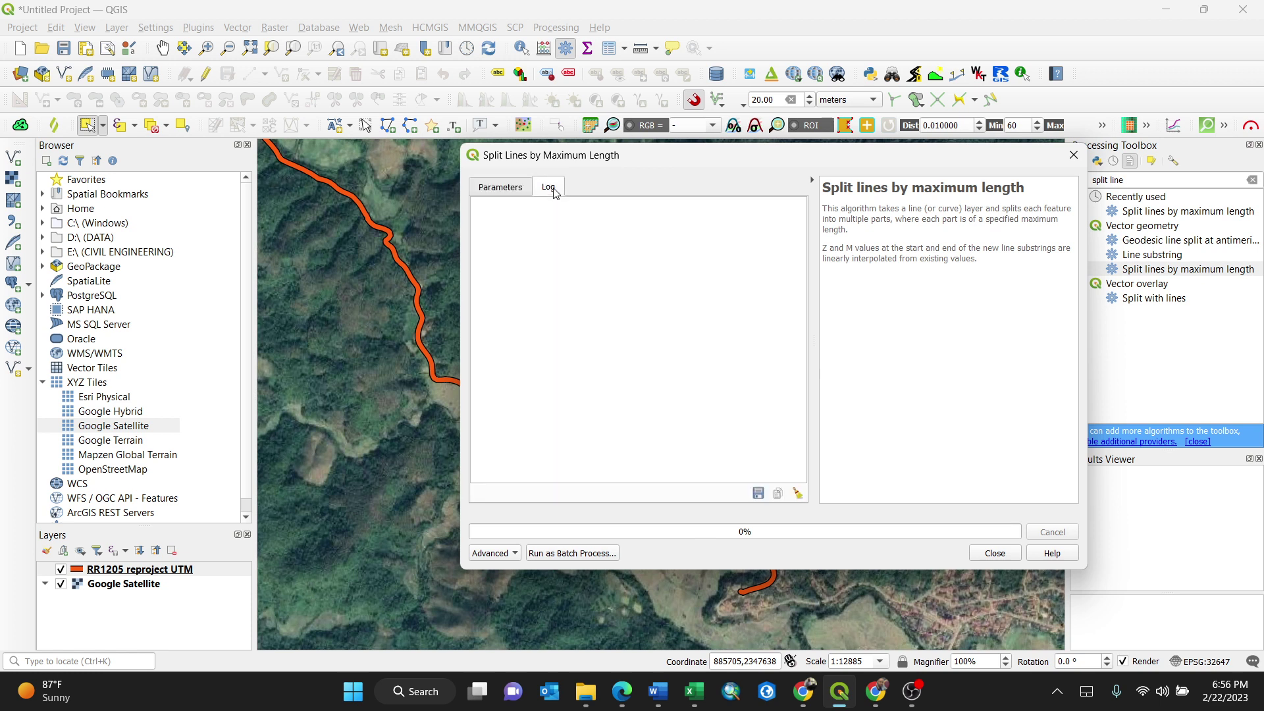
click(492, 189)
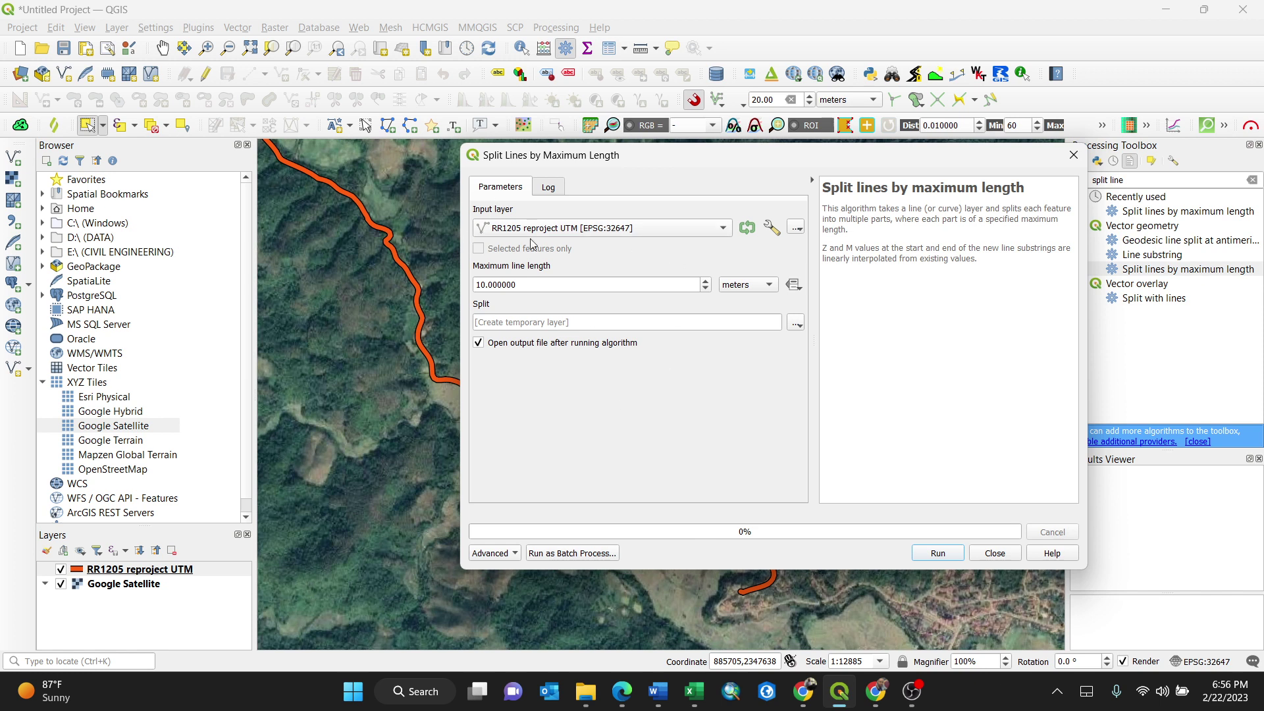
click(719, 233)
- Set the maximum line length to 20 kilometers and select the road line on the map
click(772, 289)
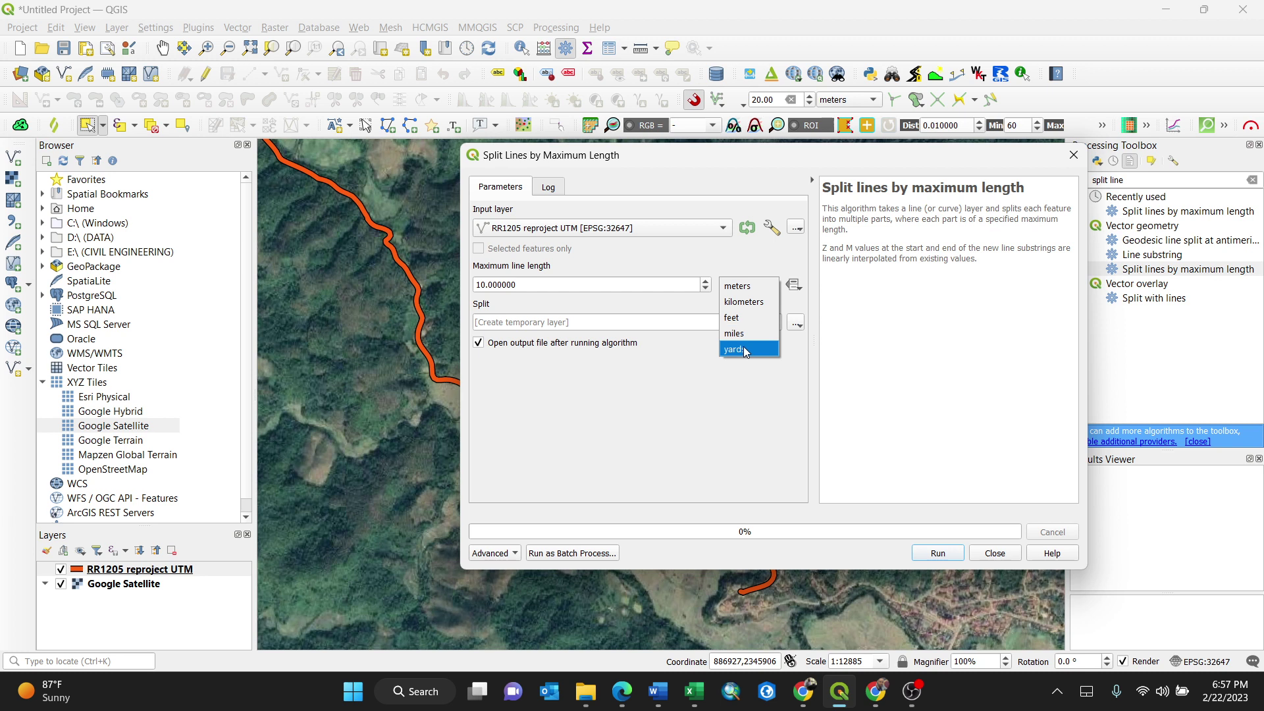
click(745, 303)
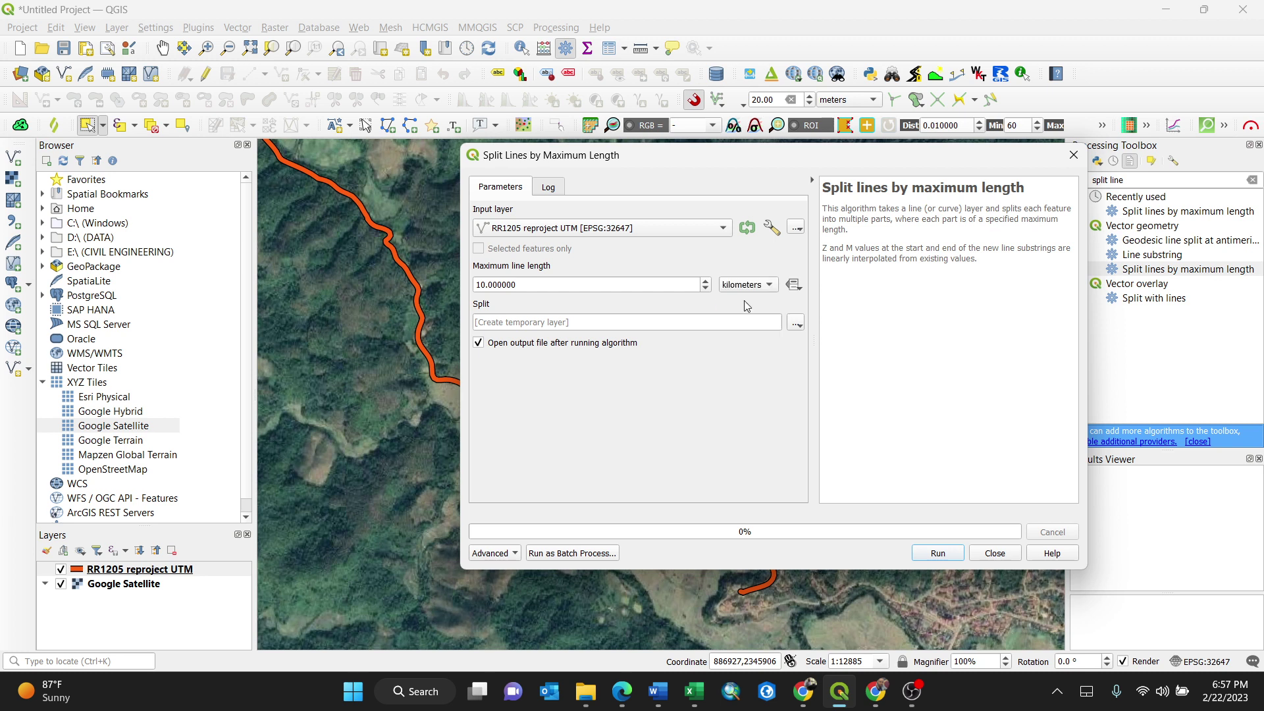
double_click(538, 287)
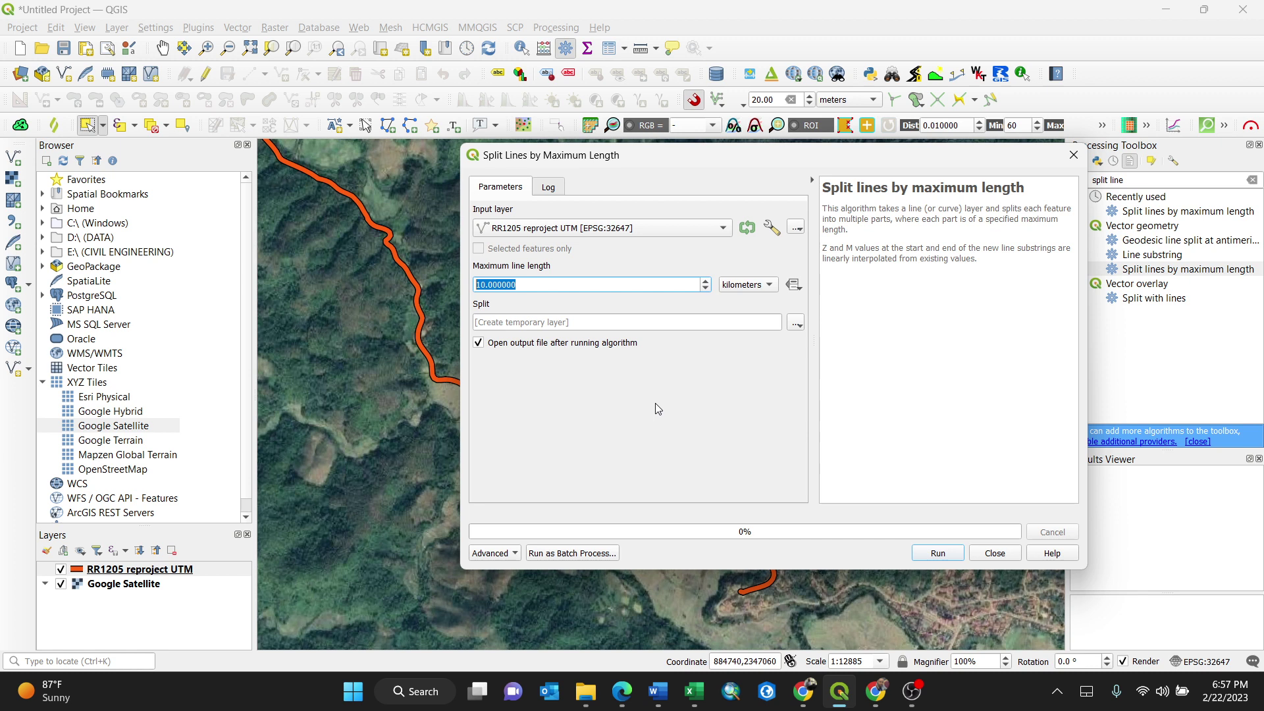
text(20)
drag(805, 158, 131, 190)
click(627, 466)
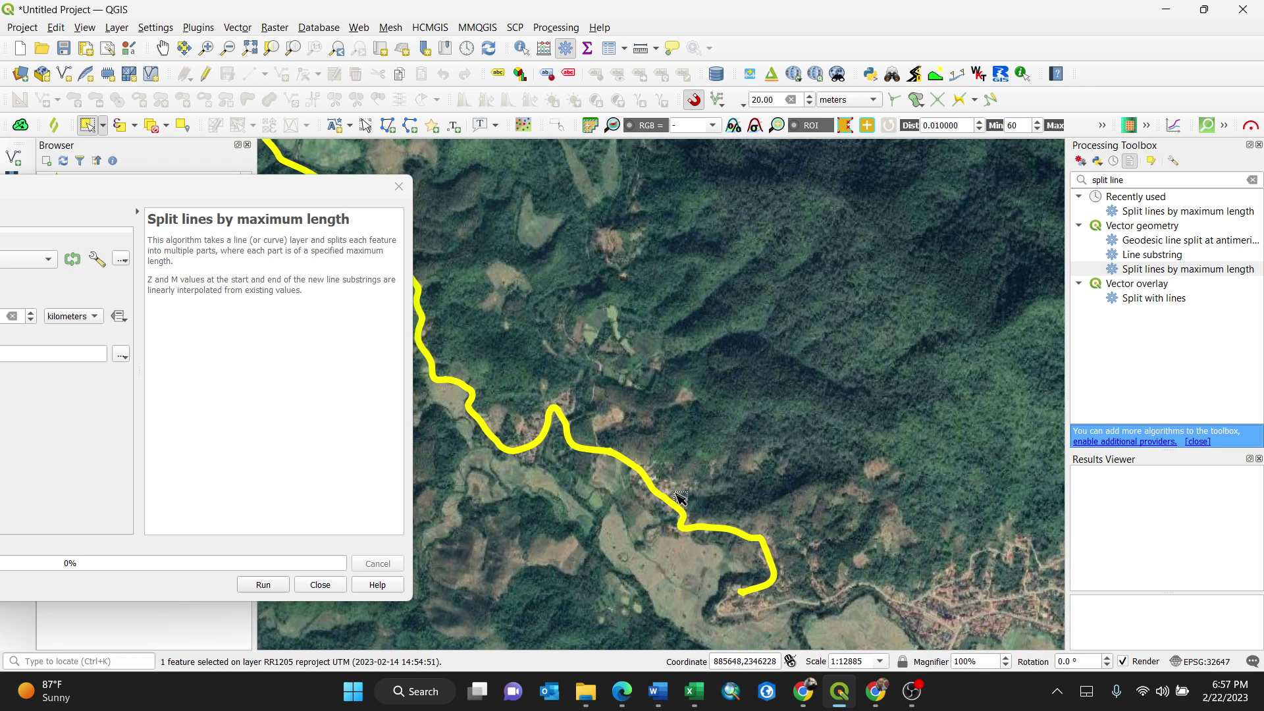
drag(247, 195, 812, 156)
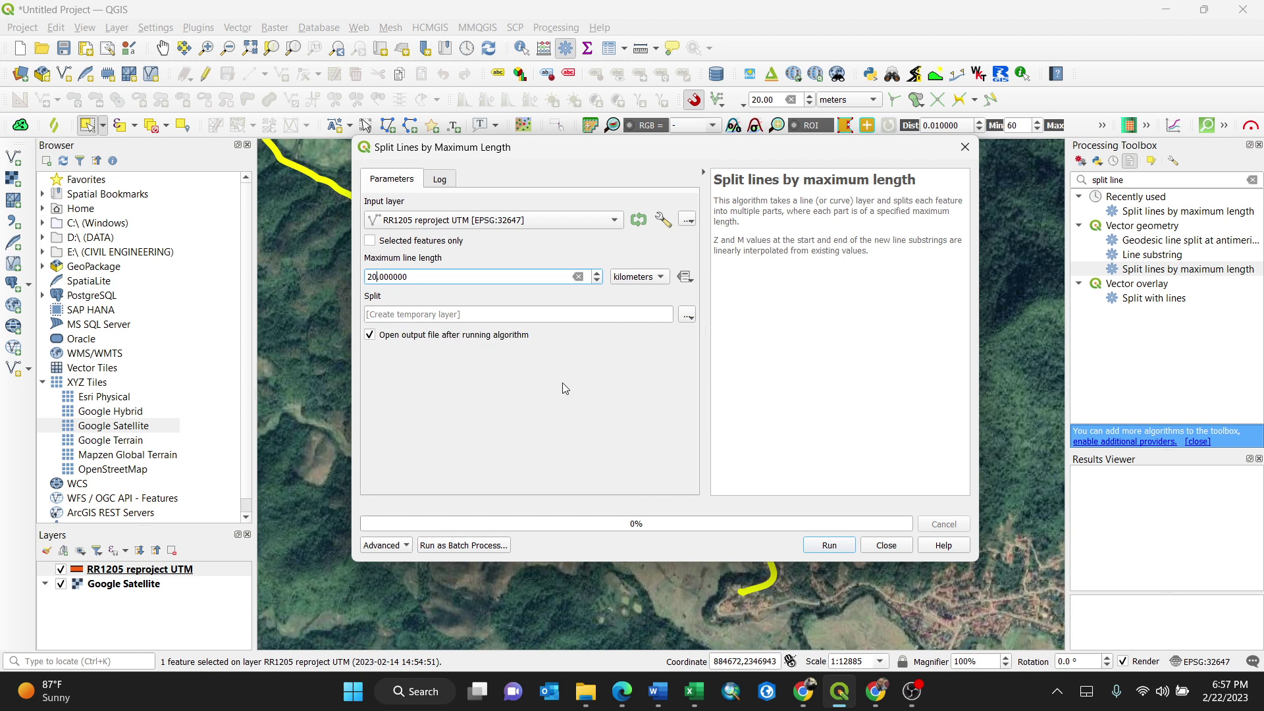
- Run the split to create the Split layer, then hide RR1205 reproject UTM
click(828, 545)
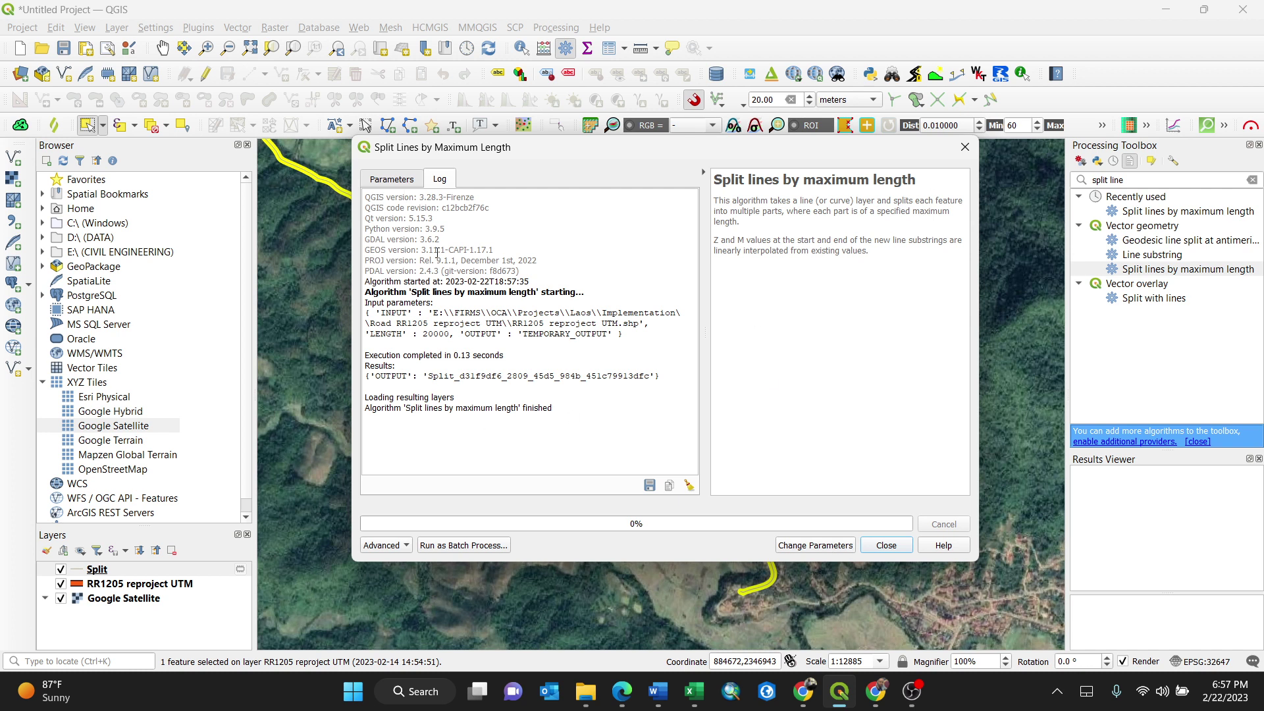
click(397, 184)
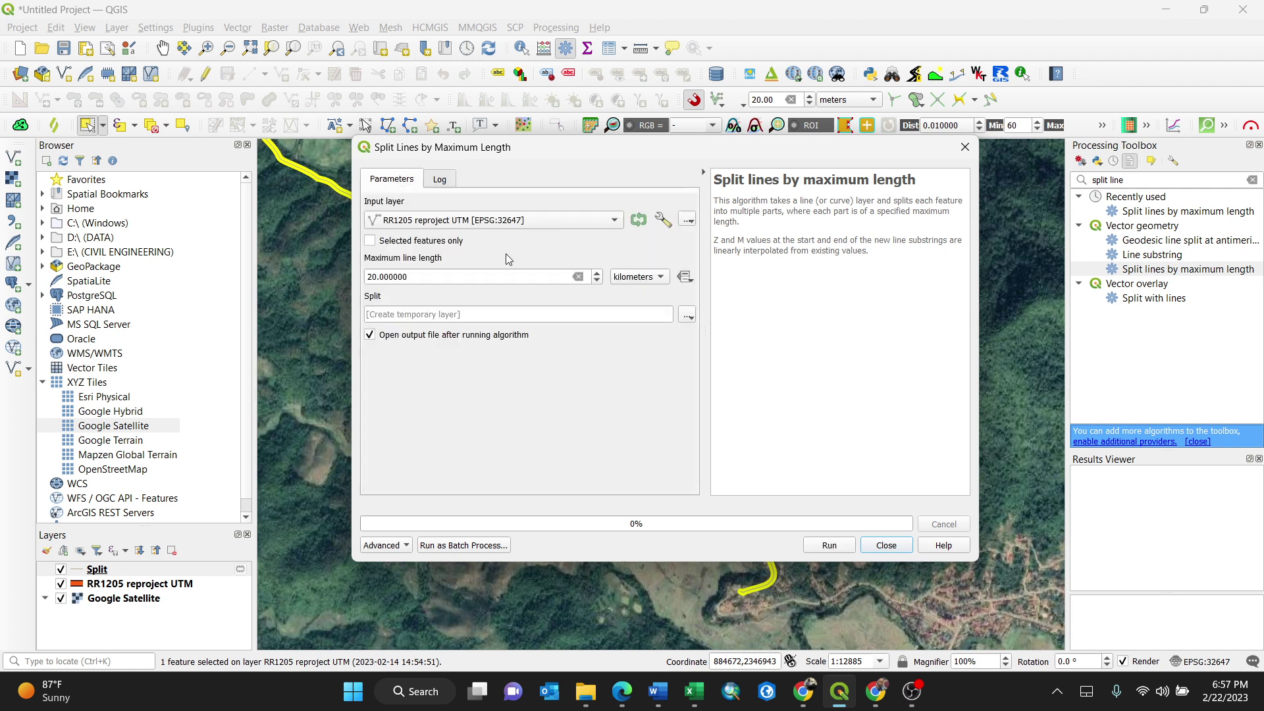
click(965, 146)
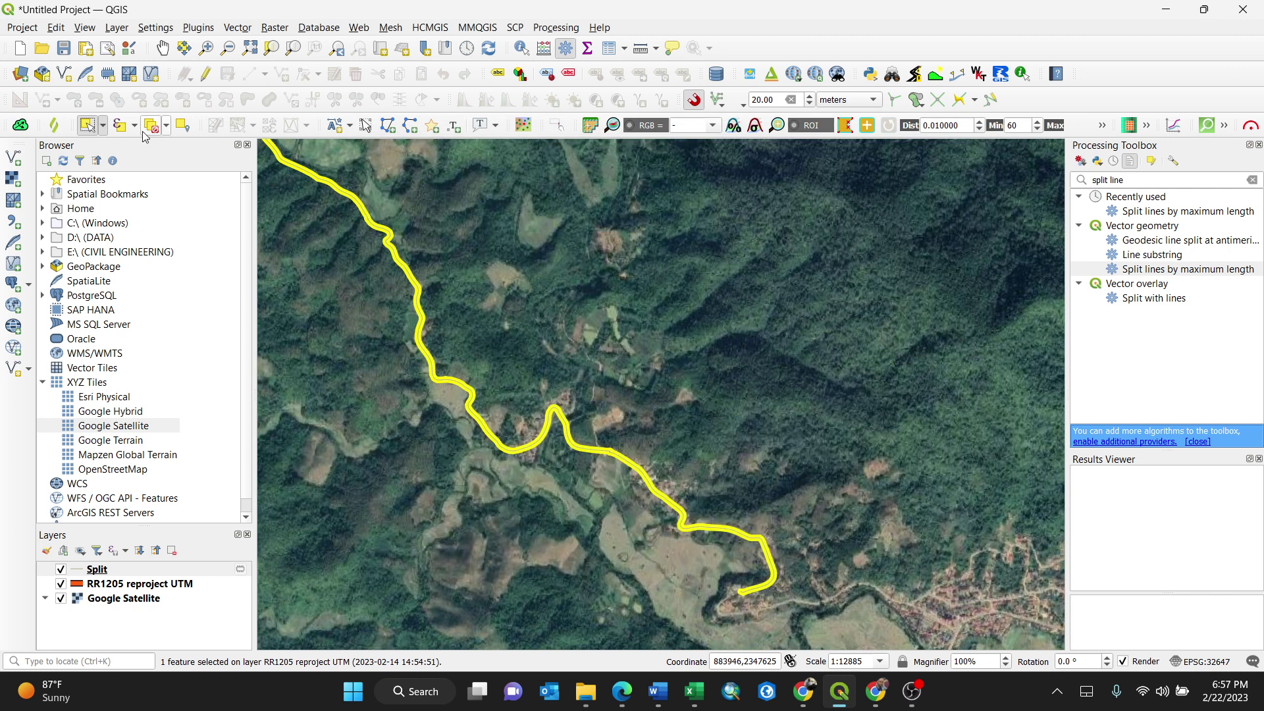
click(775, 570)
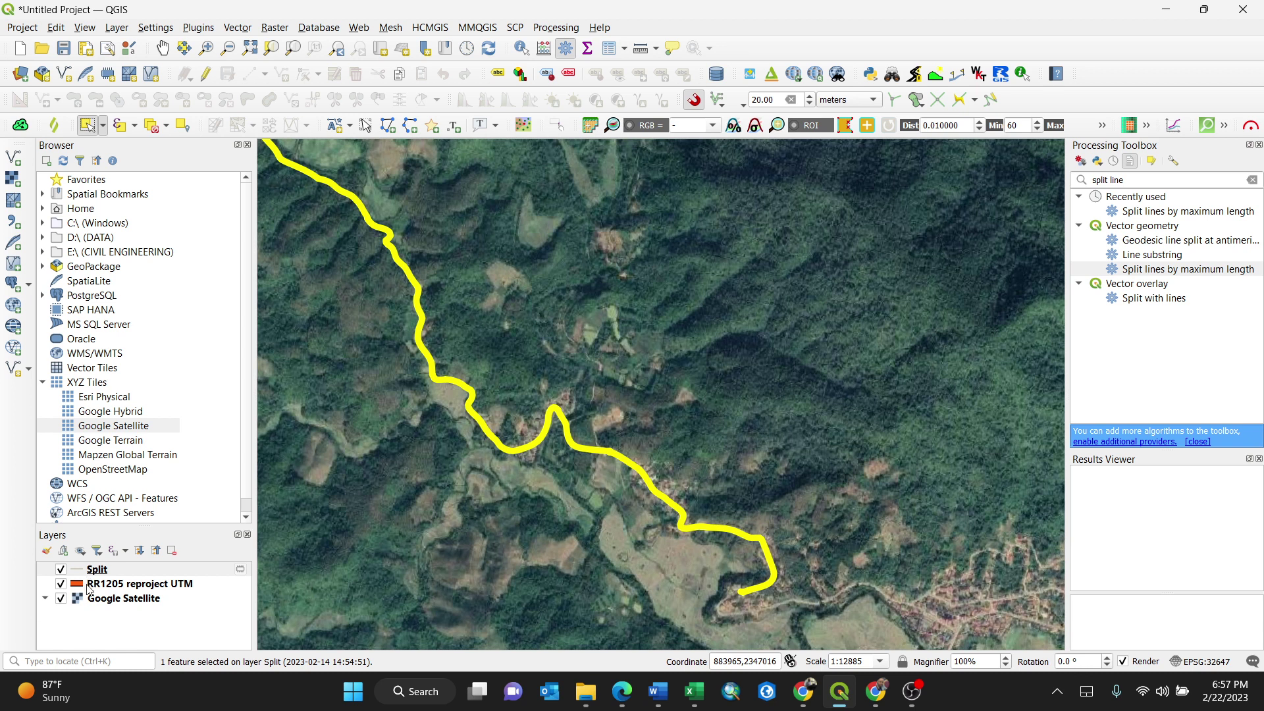
click(61, 585)
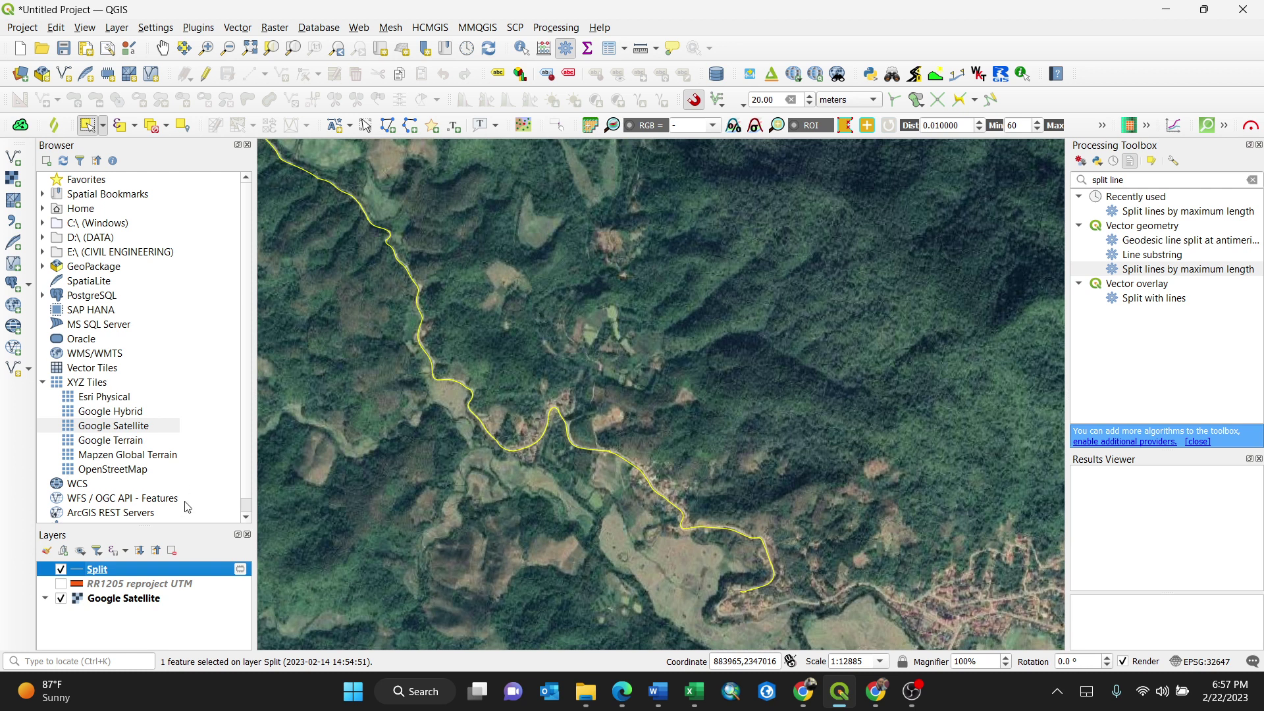
- Apply the topo main road line style to the Split layer via a 'road' symbol search
double_click(82, 571)
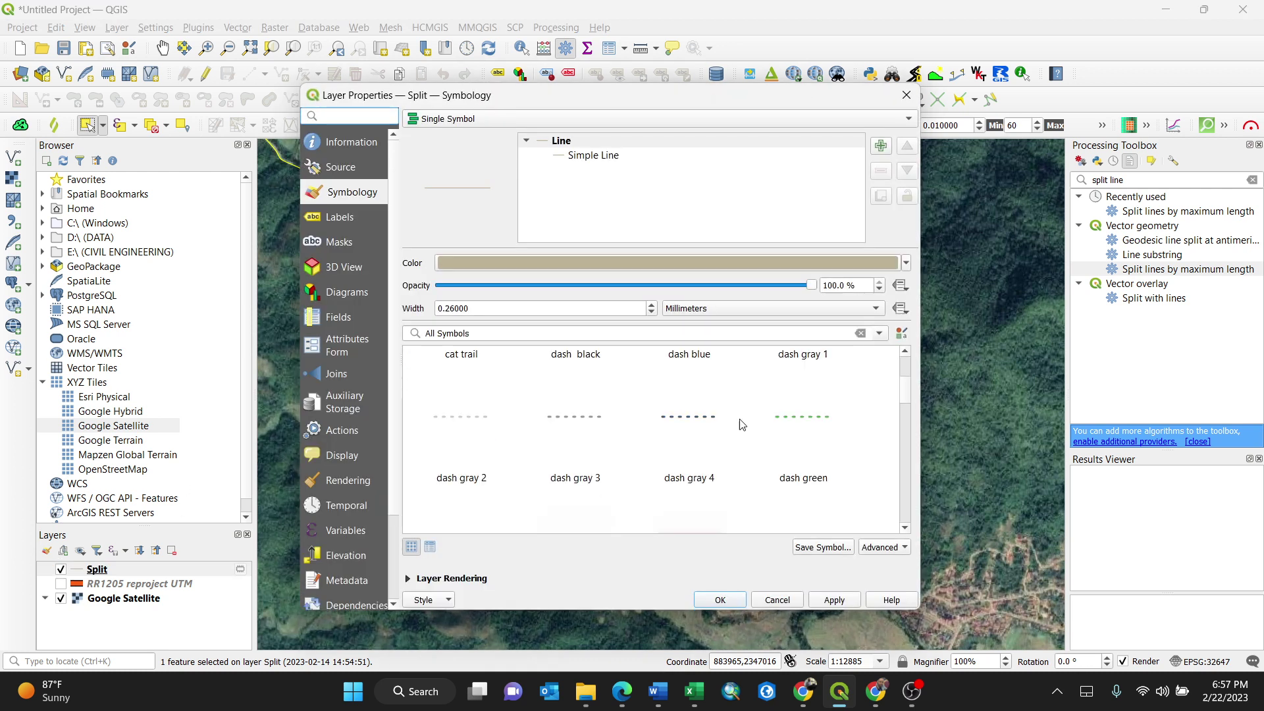
click(486, 335)
text(road)
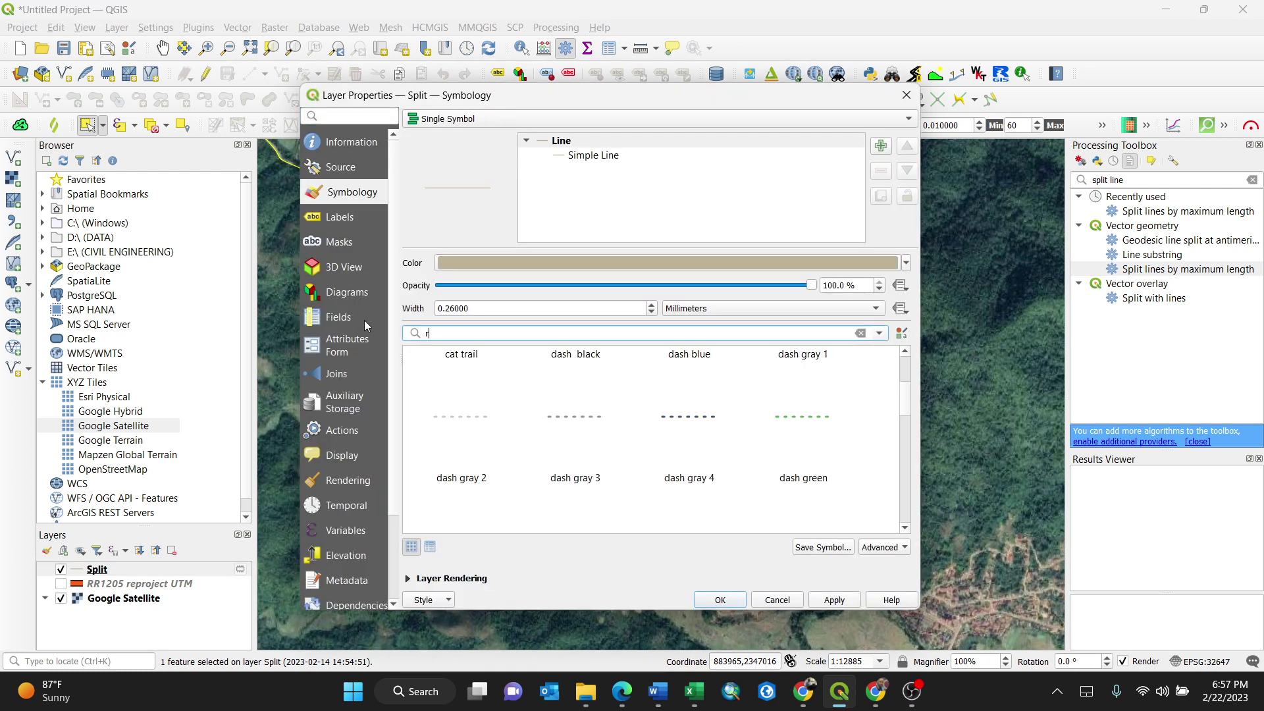
click(462, 433)
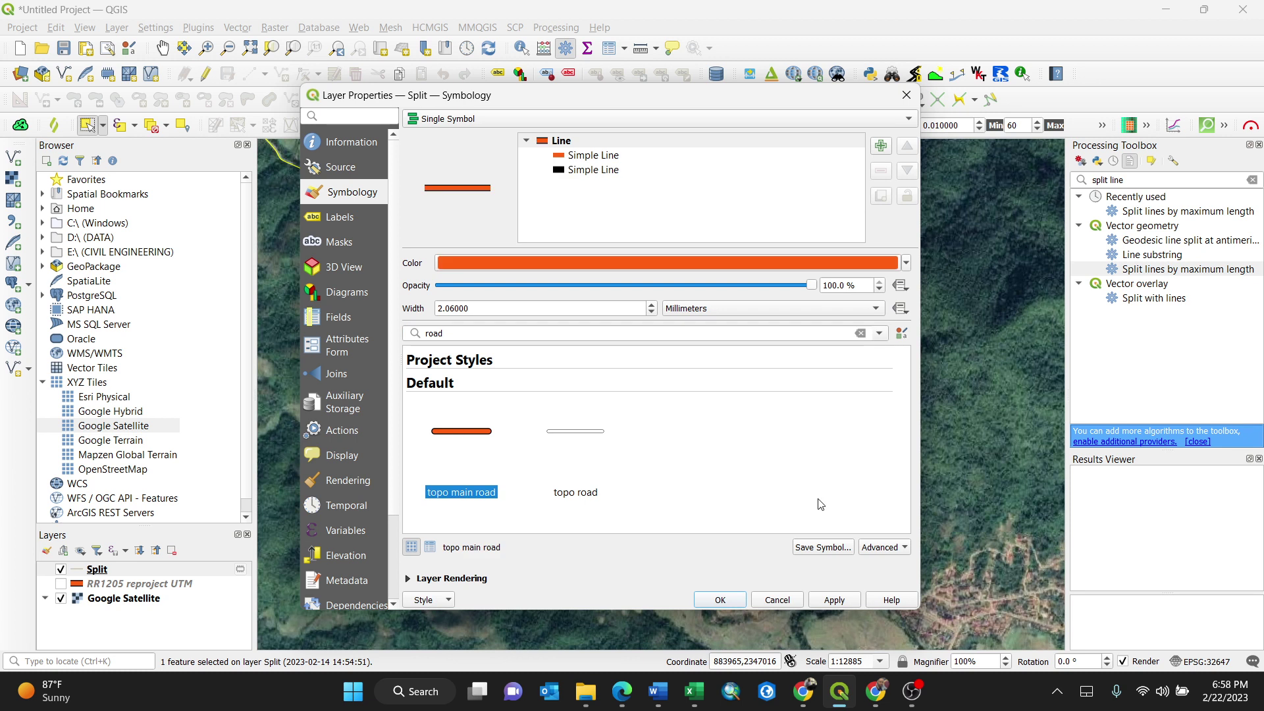
- Recolour the Split road line green and apply the style
click(907, 263)
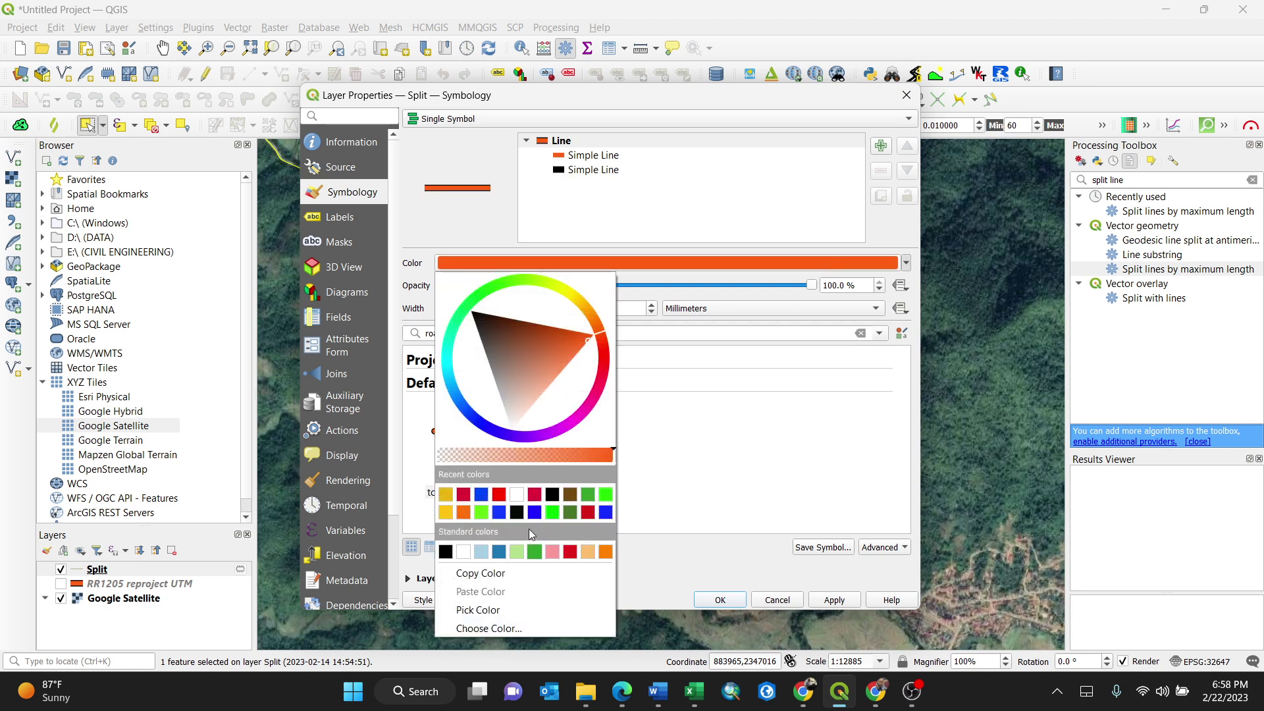
click(535, 513)
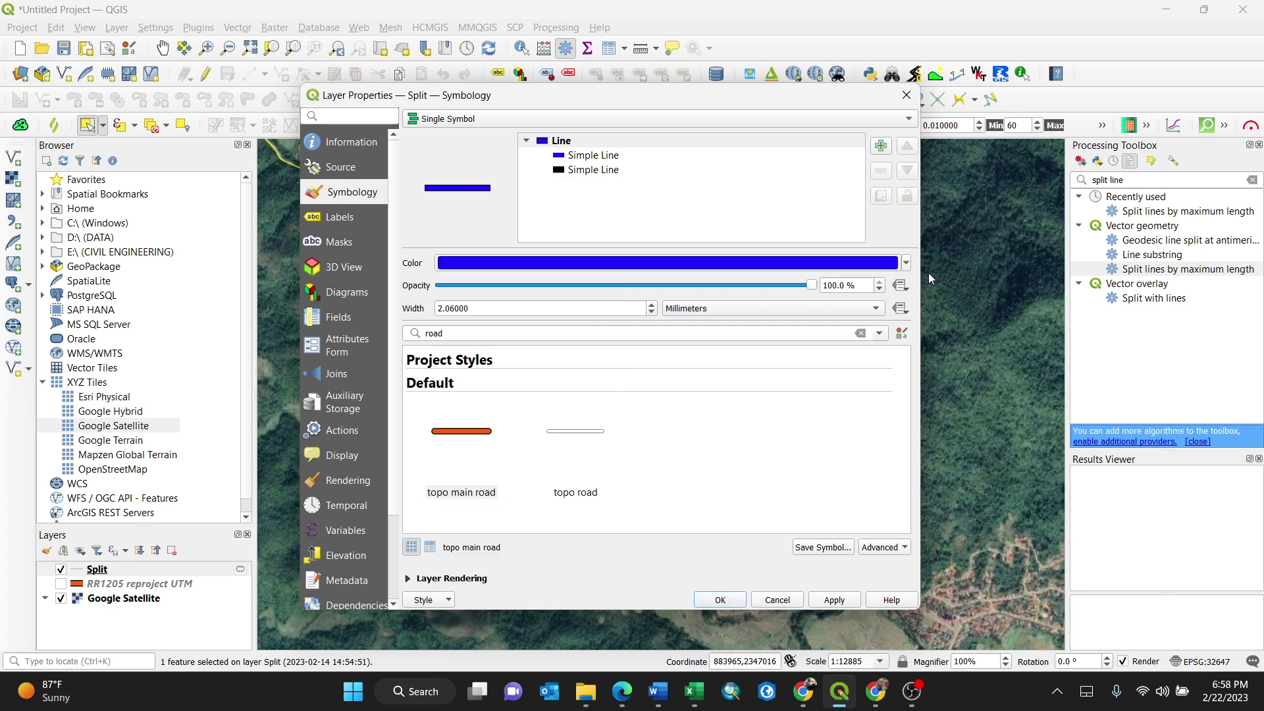
click(907, 263)
click(610, 500)
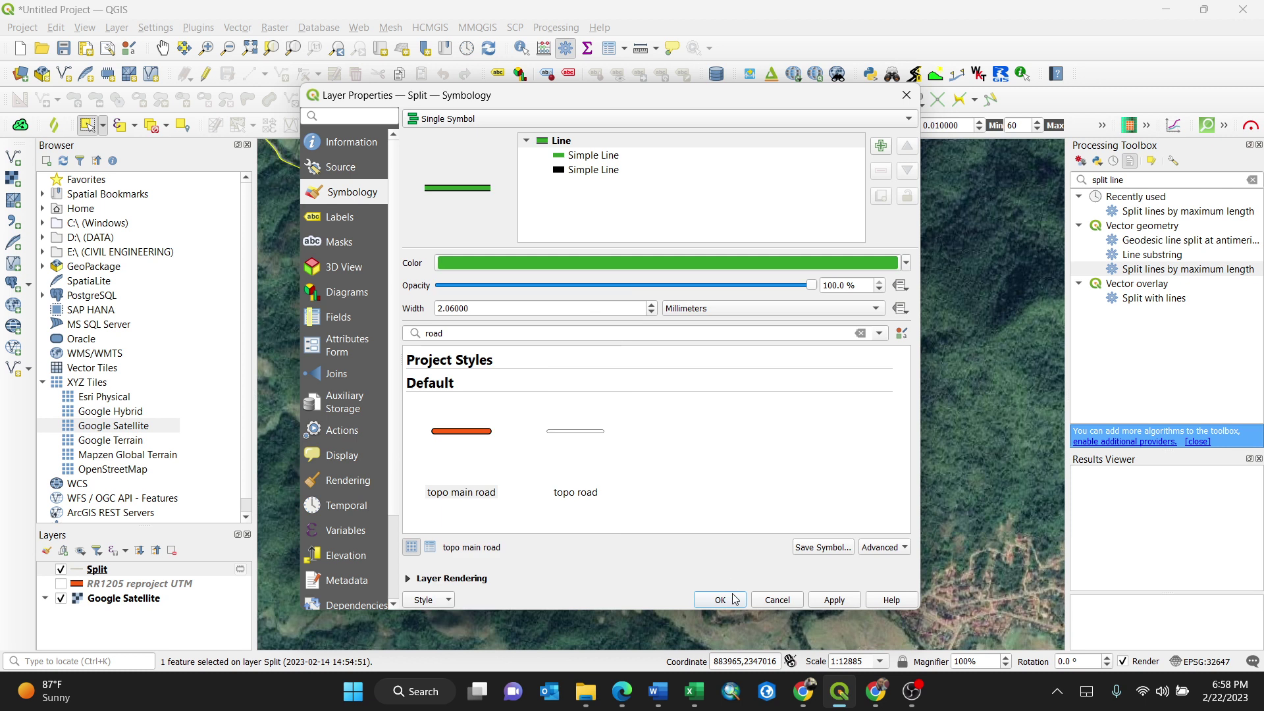
click(720, 601)
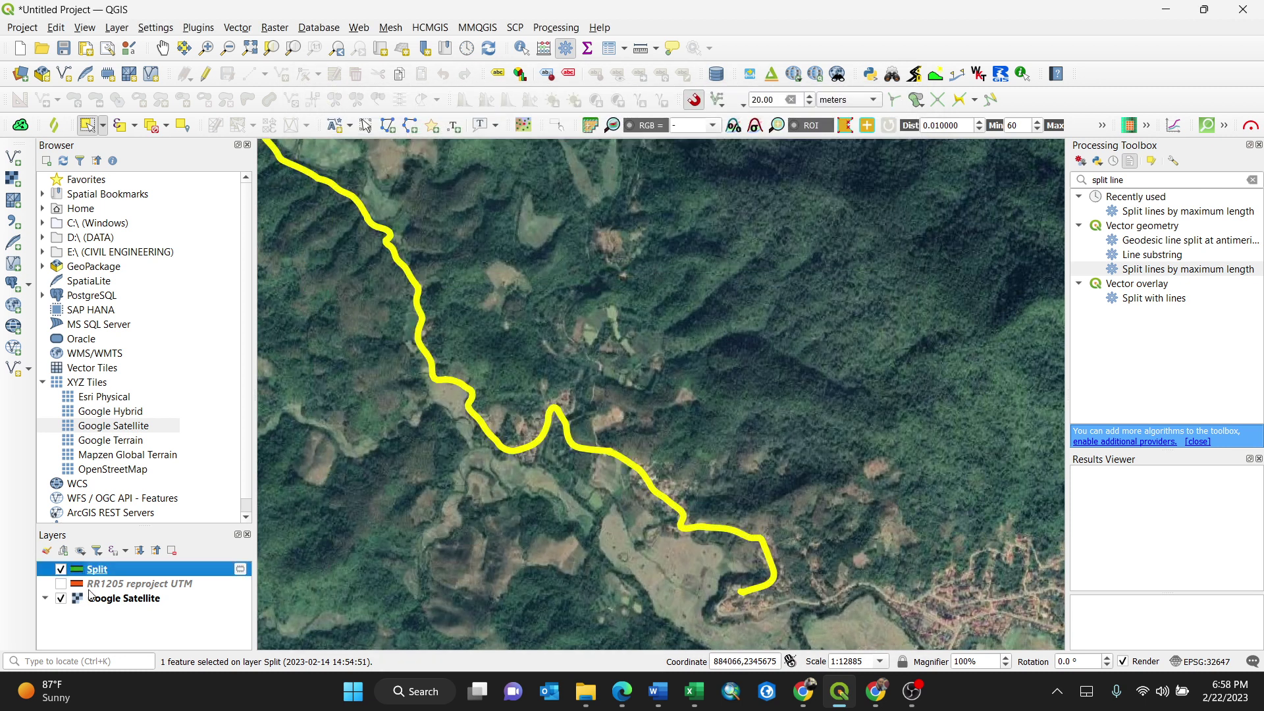
- Clear the selection and select the Split road piece near its end
click(151, 125)
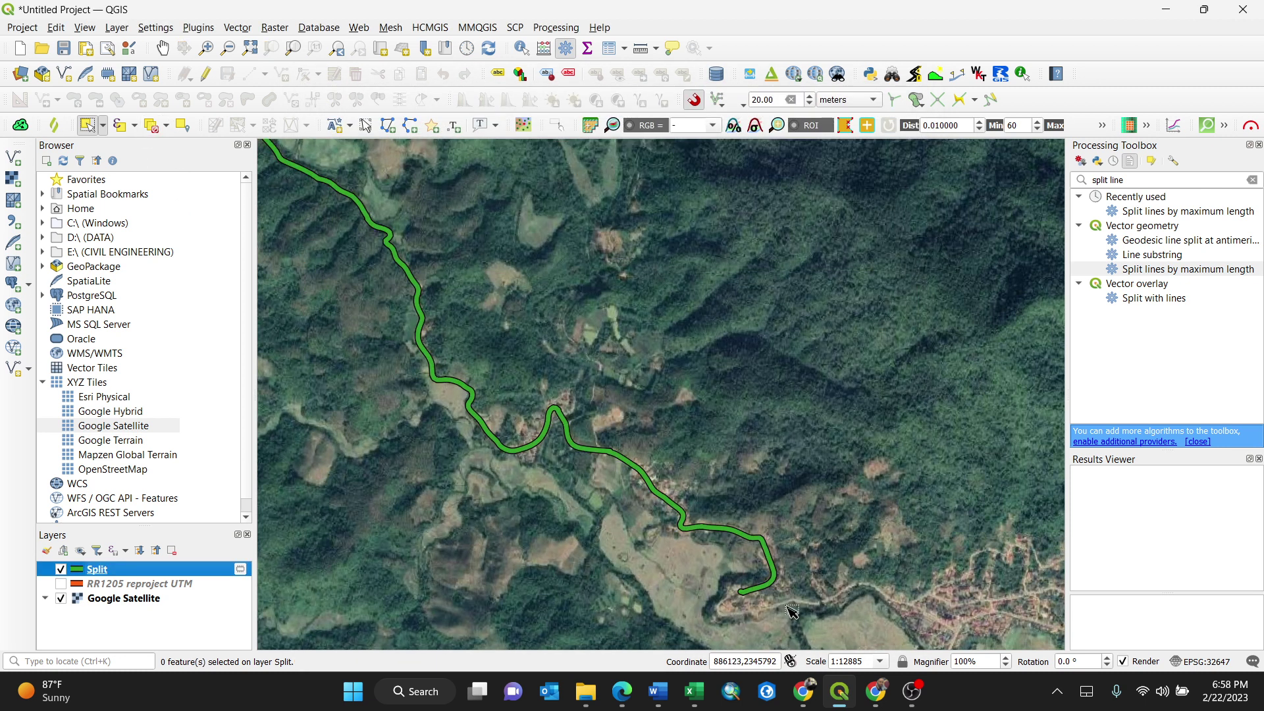
scroll(754, 578, up, 1)
click(755, 501)
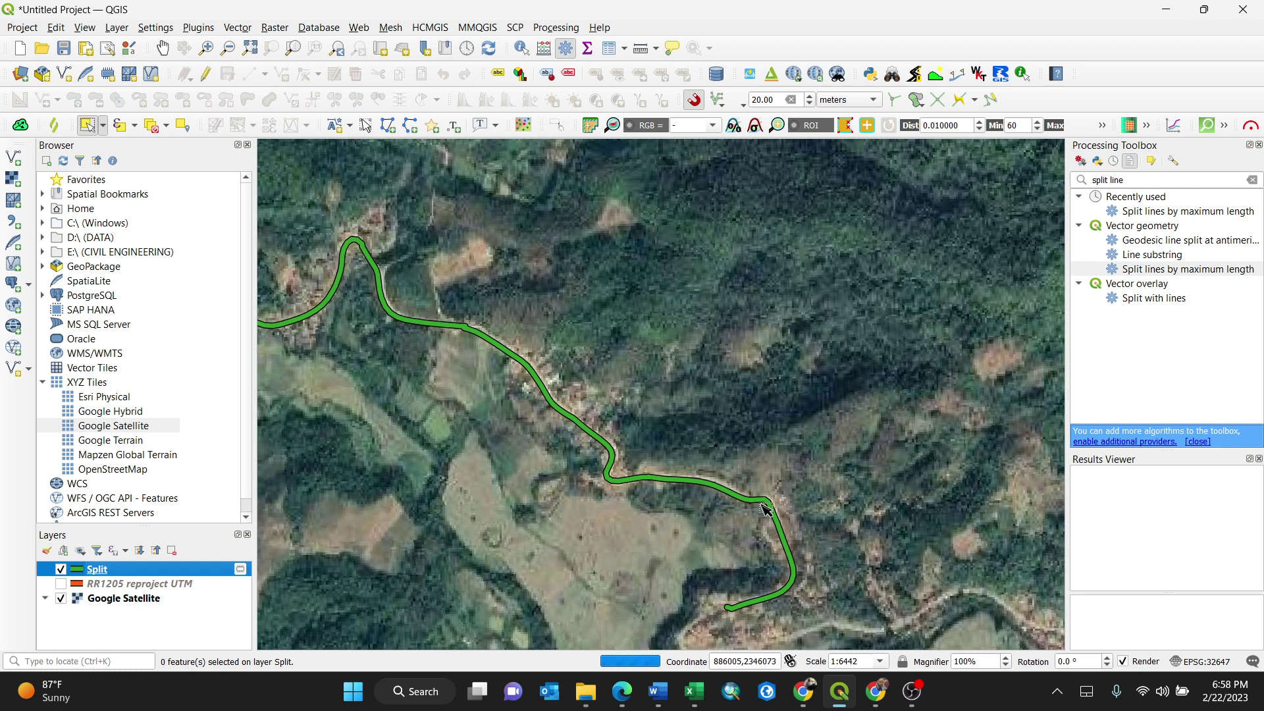
scroll(879, 495, down, 2)
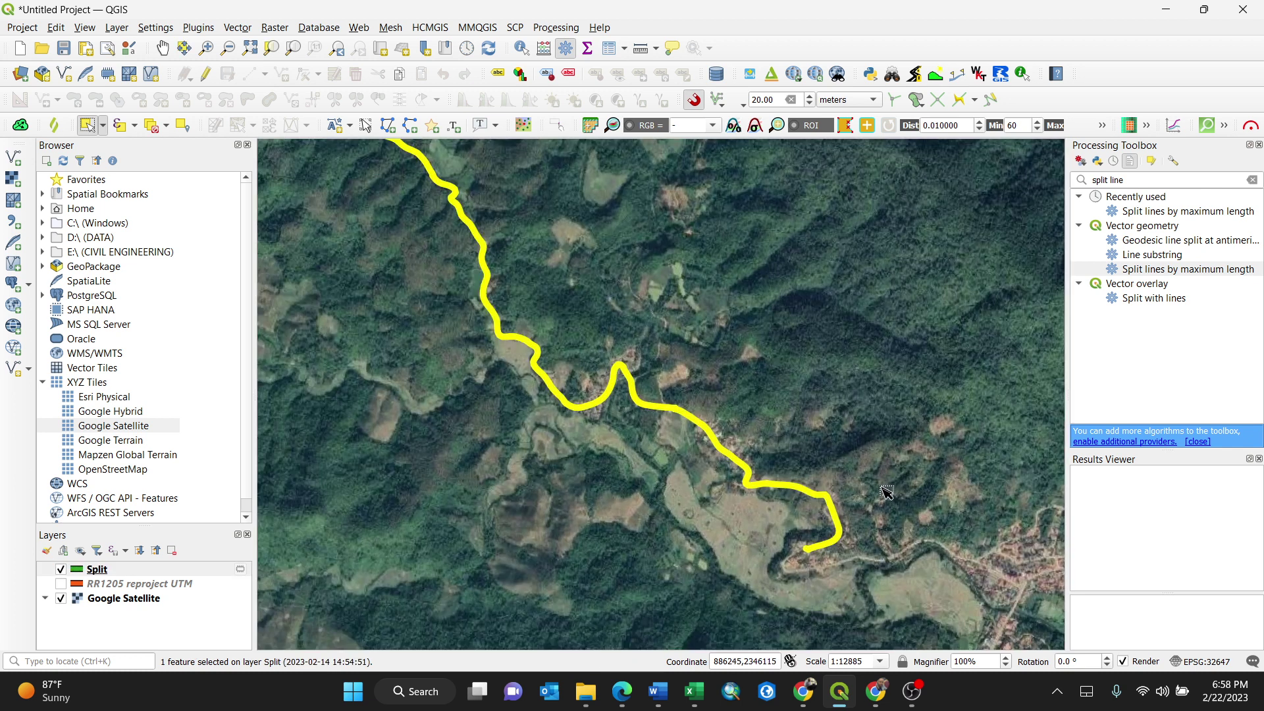
scroll(776, 414, down, 1)
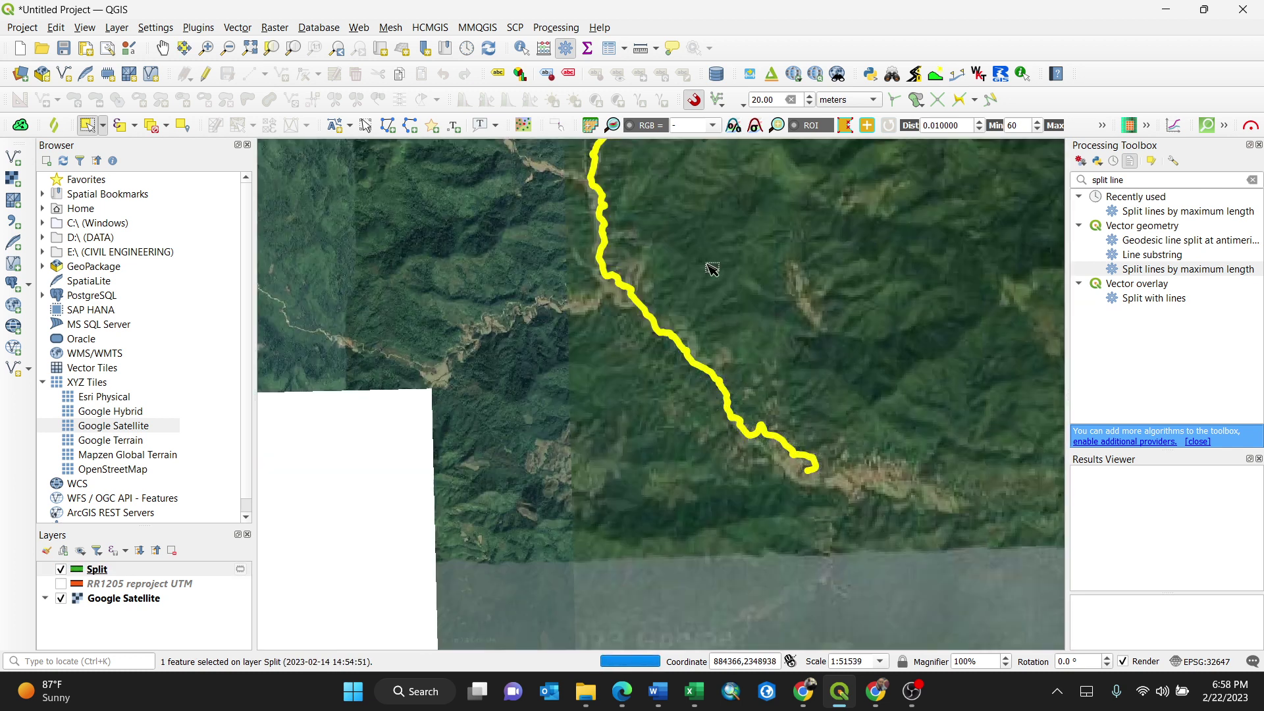
drag(700, 248, 731, 520)
scroll(700, 469, down, 2)
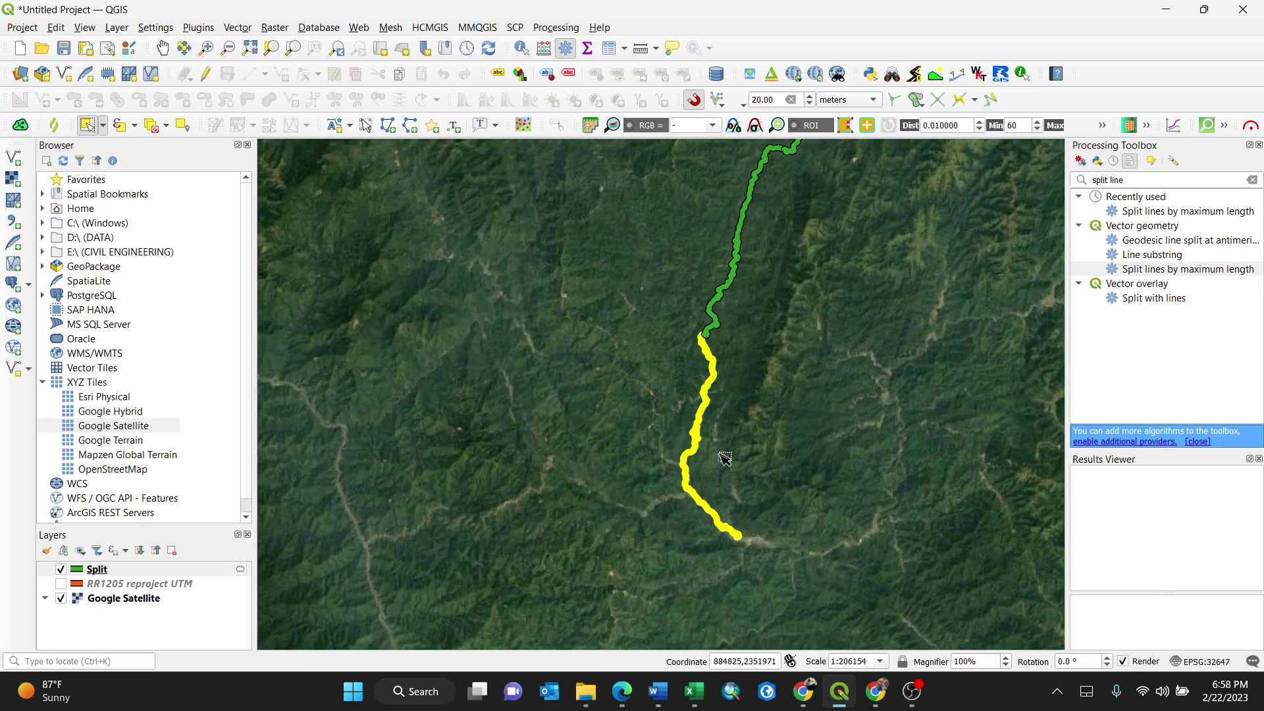
scroll(730, 530, up, 1)
scroll(729, 530, down, 3)
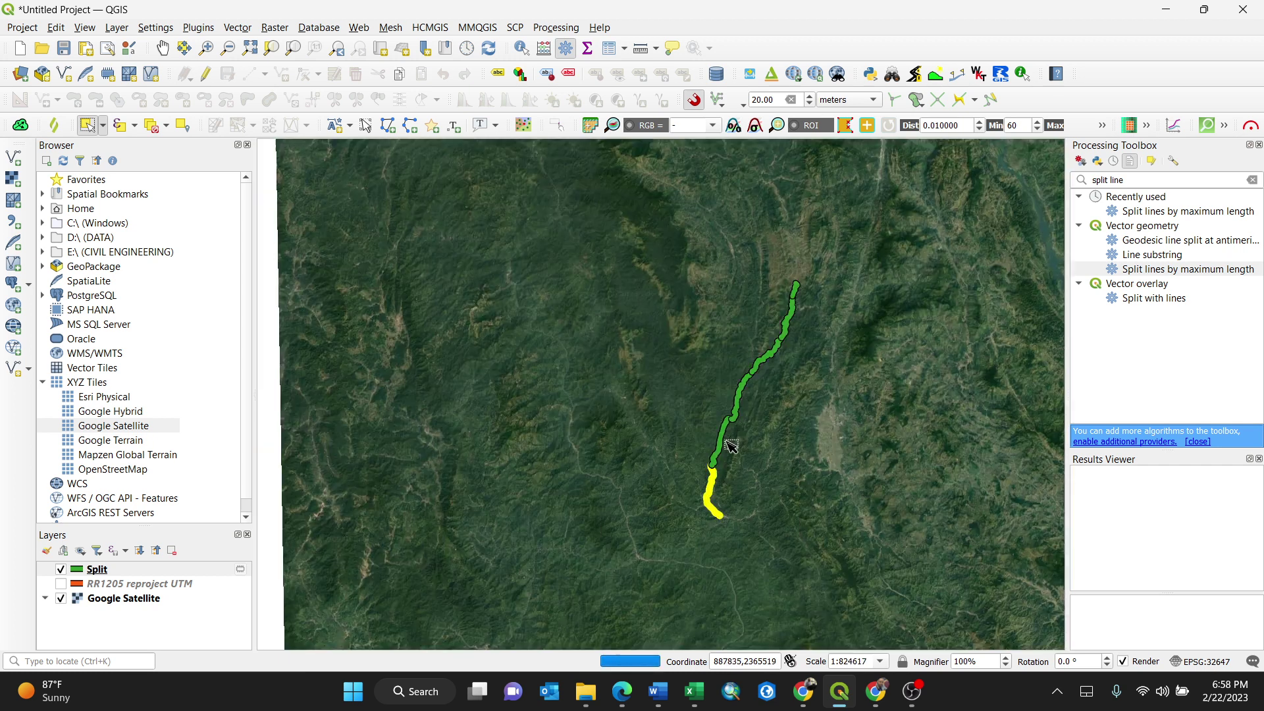
- Select the middle, north-east, northernmost and southern Split pieces one by one
click(729, 443)
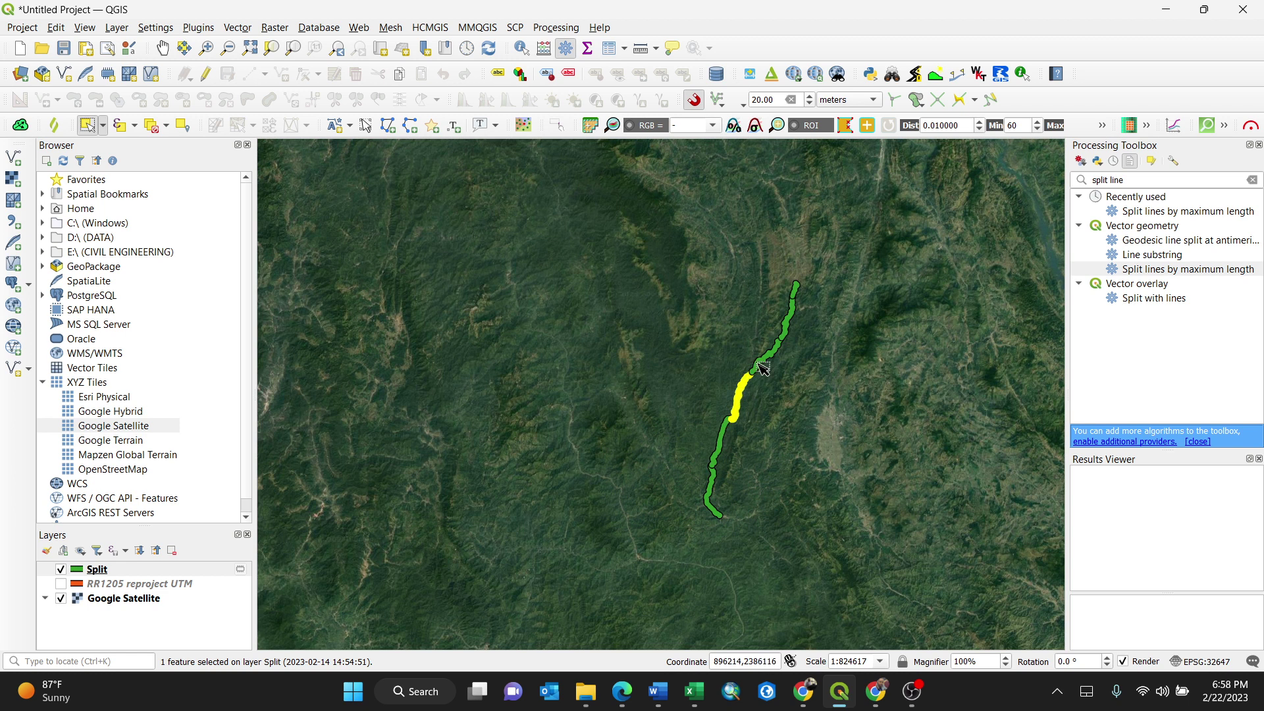
click(763, 368)
click(793, 327)
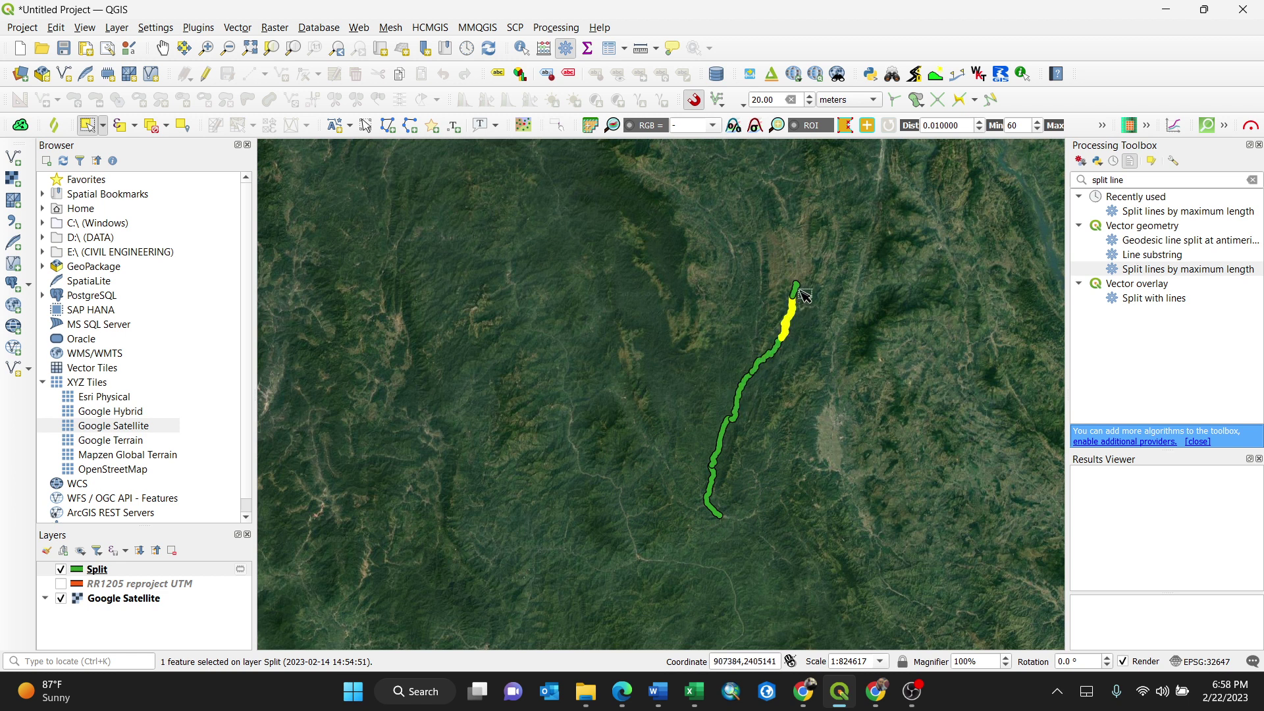
scroll(795, 296, up, 3)
scroll(789, 303, down, 1)
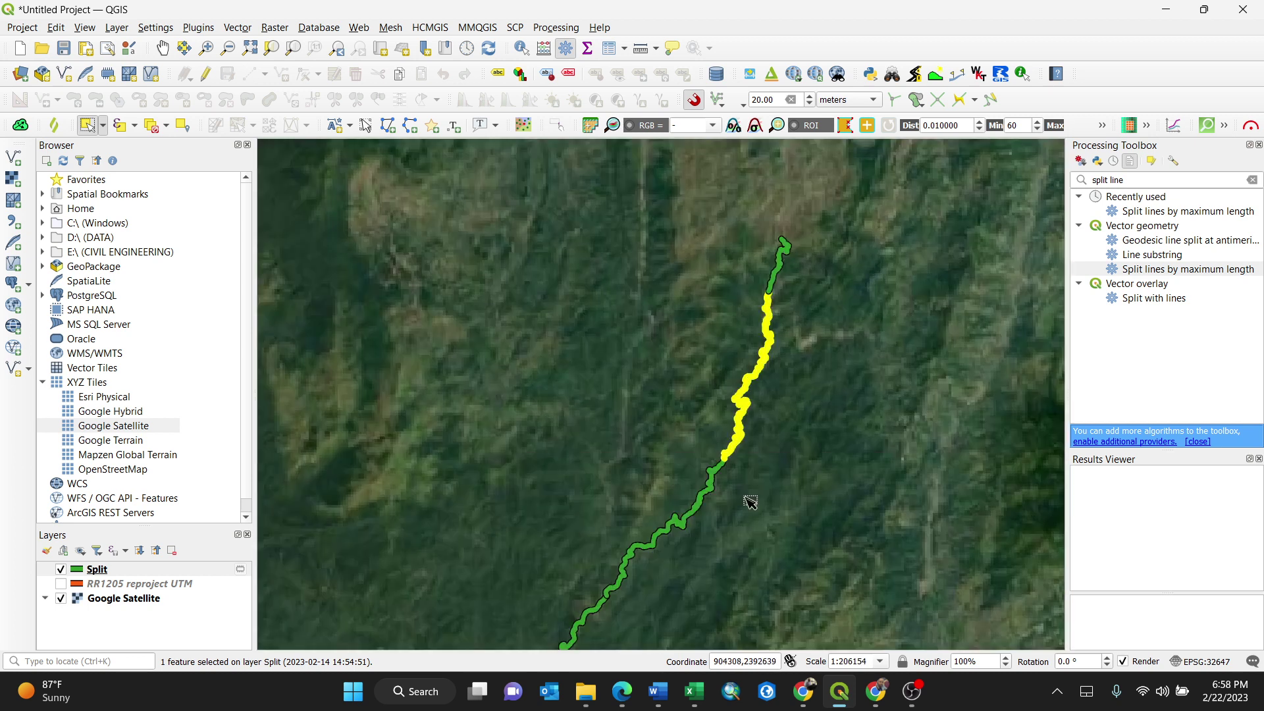
drag(731, 548, 752, 515)
scroll(777, 389, down, 1)
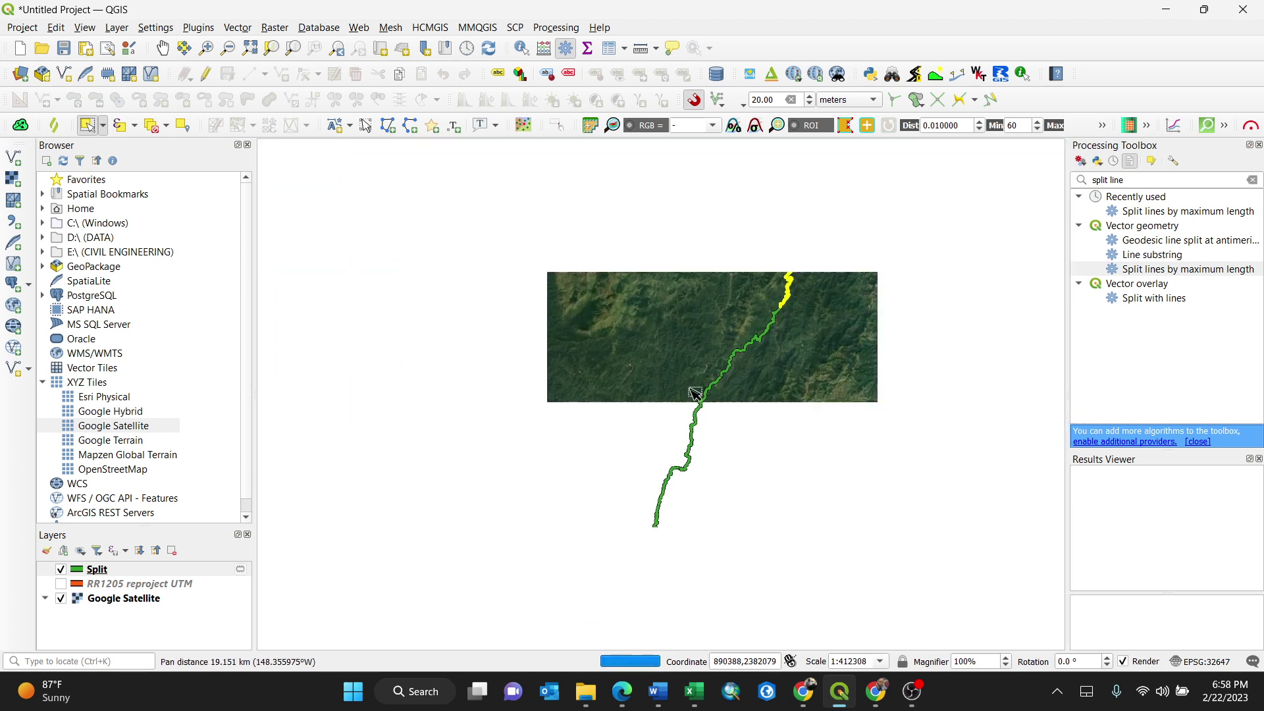
drag(703, 559, 741, 338)
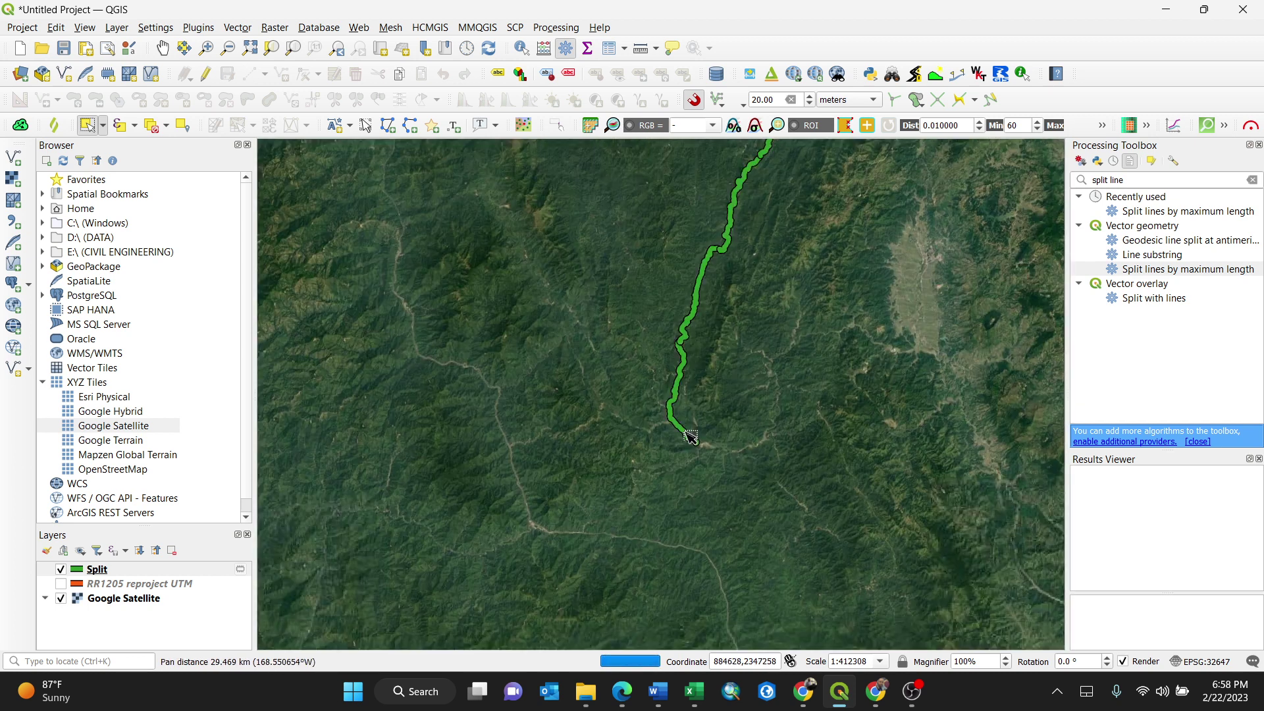
click(690, 435)
scroll(691, 436, up, 1)
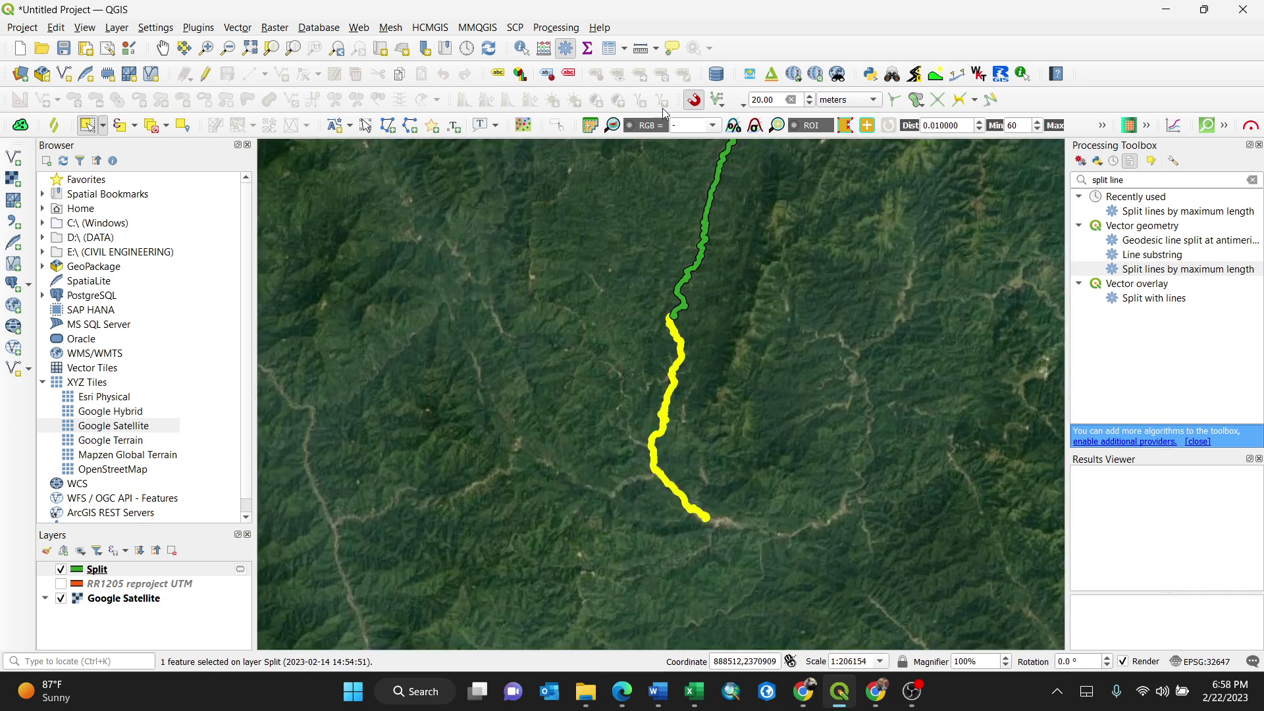
- Start the Measure Line tool with distances reported in kilometers
click(656, 49)
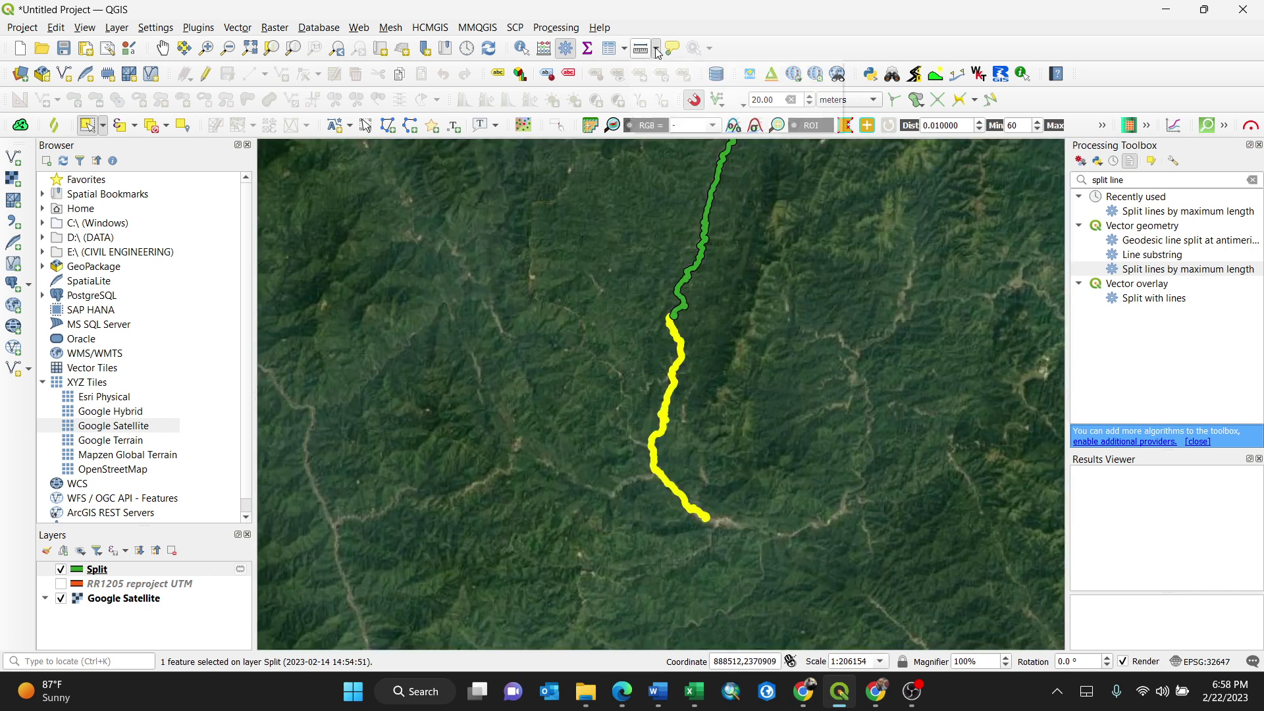
click(678, 70)
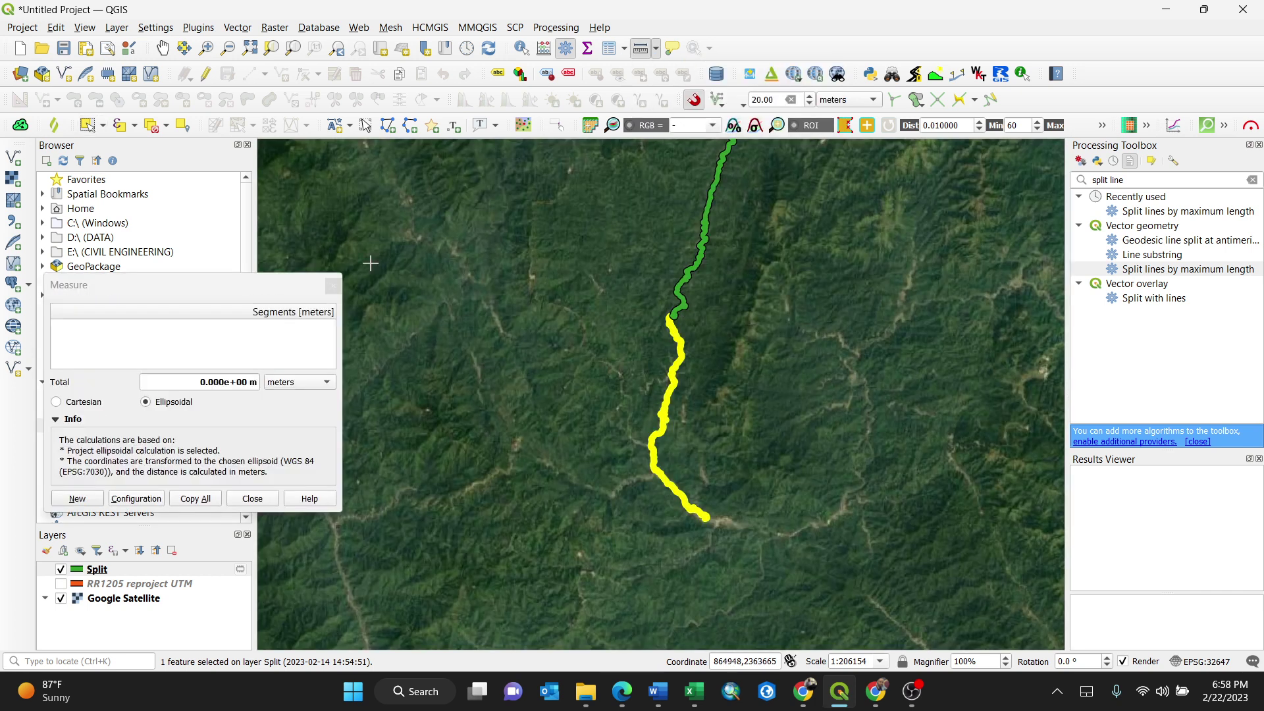
click(316, 385)
click(306, 403)
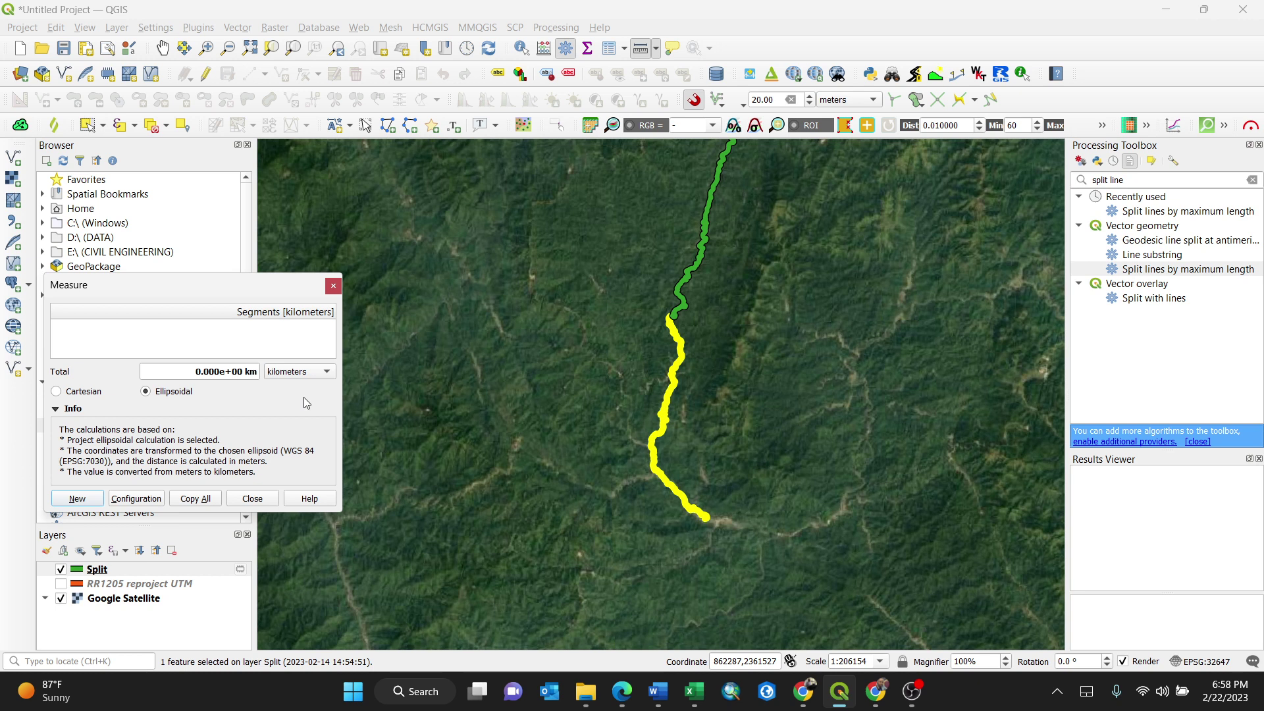
- Trace the southern yellow road piece end to end, measuring roughly 15.4 km
click(700, 512)
click(686, 500)
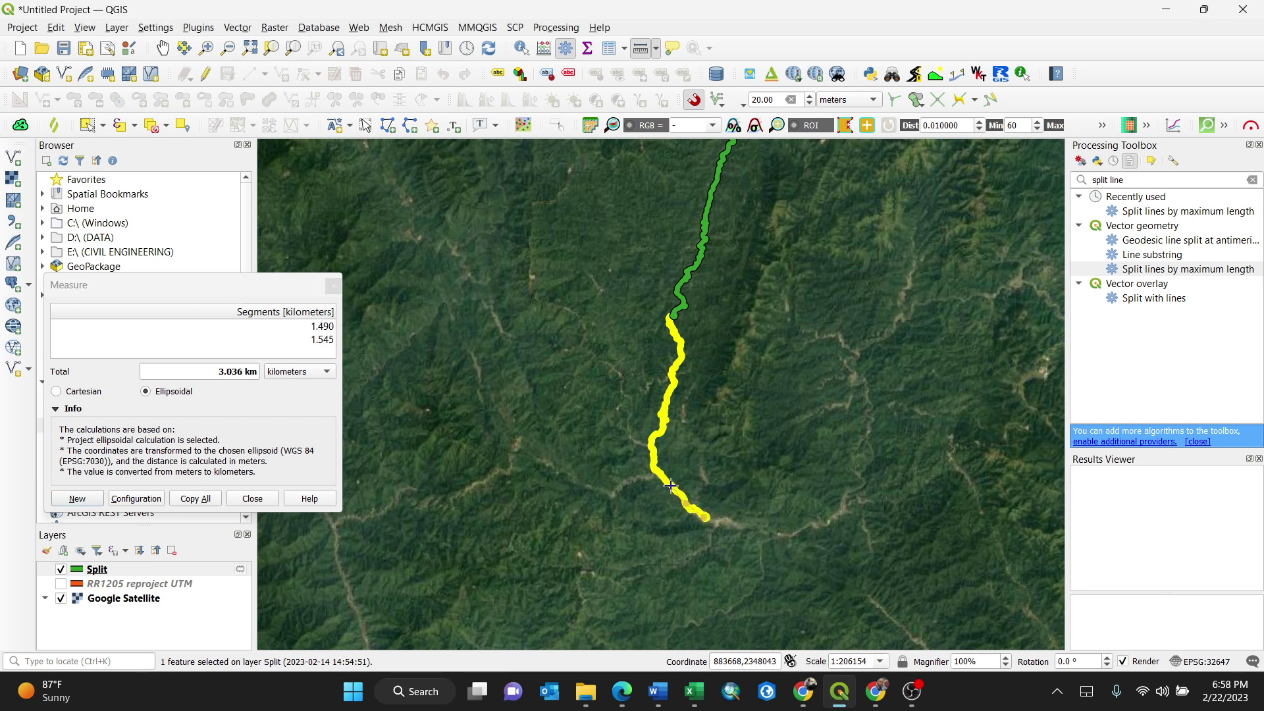
click(670, 485)
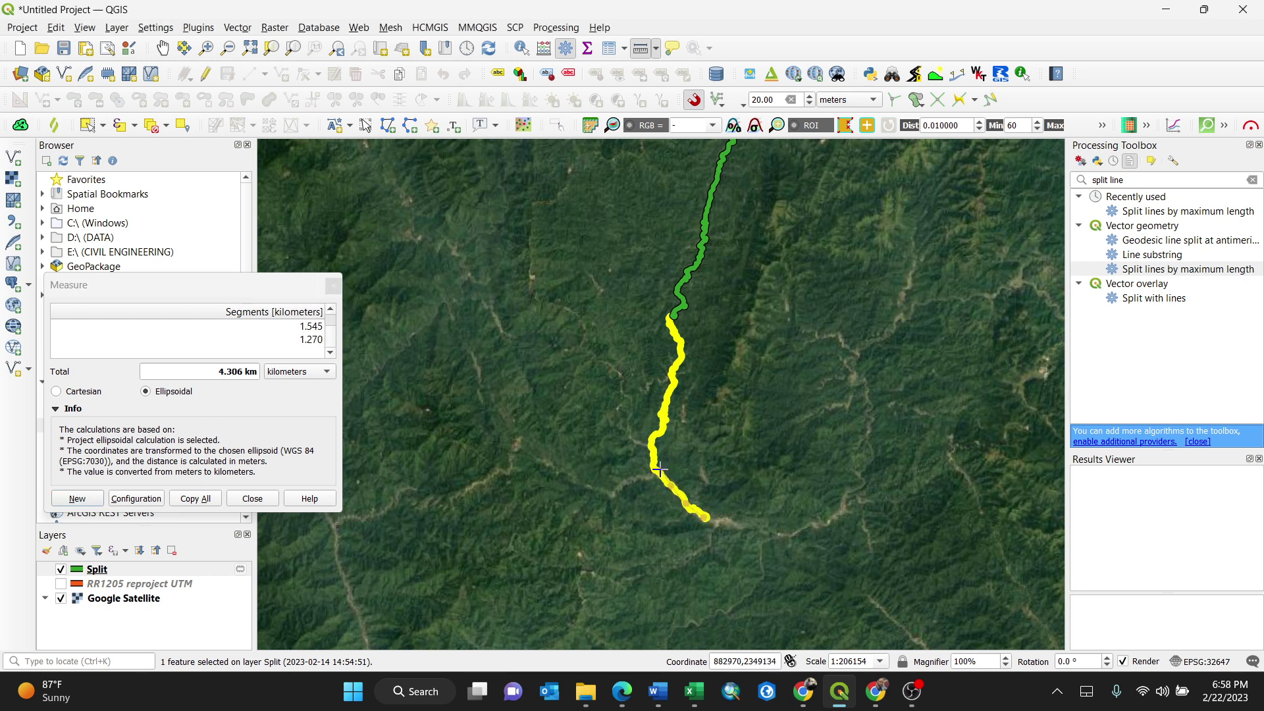
click(659, 430)
click(664, 414)
click(666, 396)
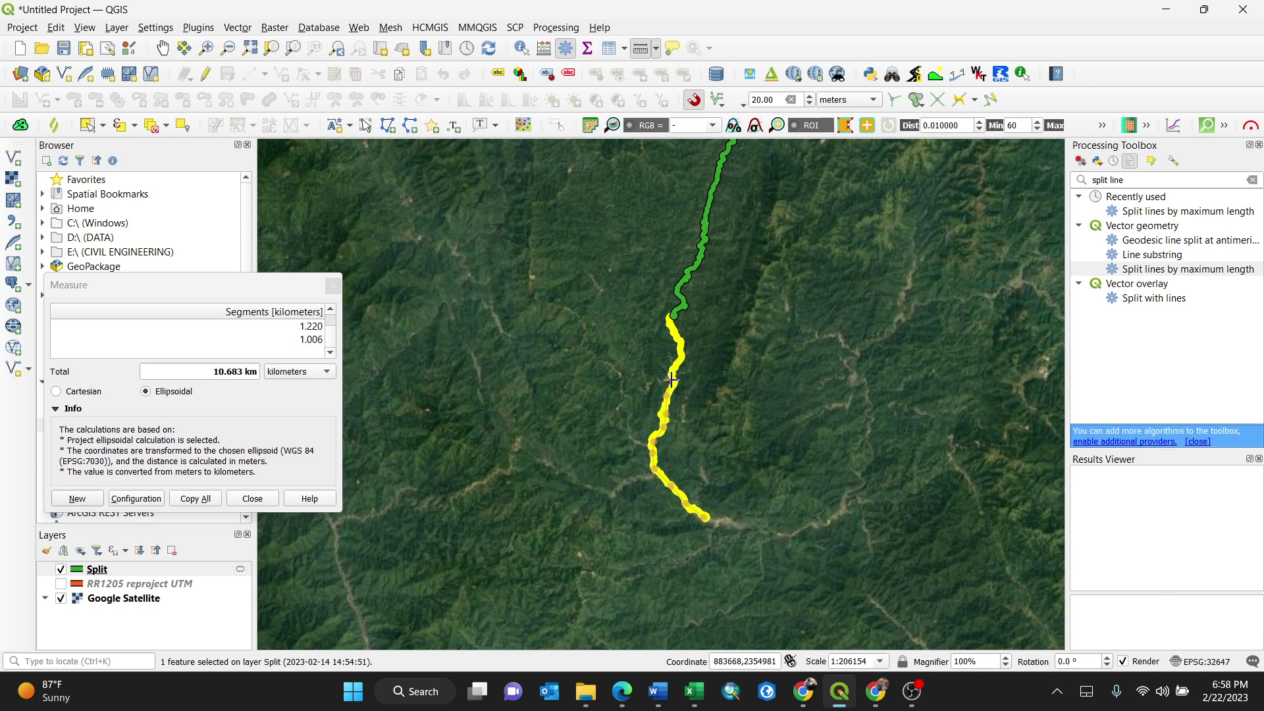
click(672, 381)
click(679, 366)
click(681, 349)
click(677, 338)
click(673, 329)
scroll(668, 321, up, 3)
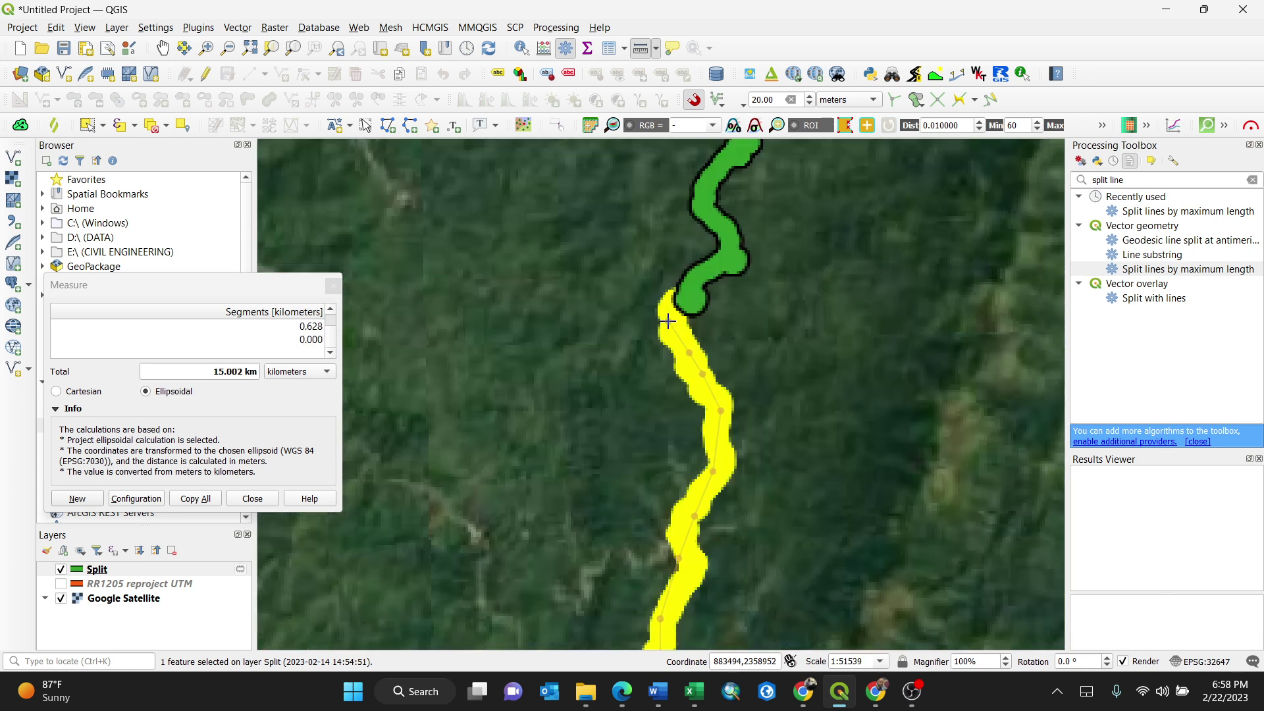
scroll(744, 430, up, 1)
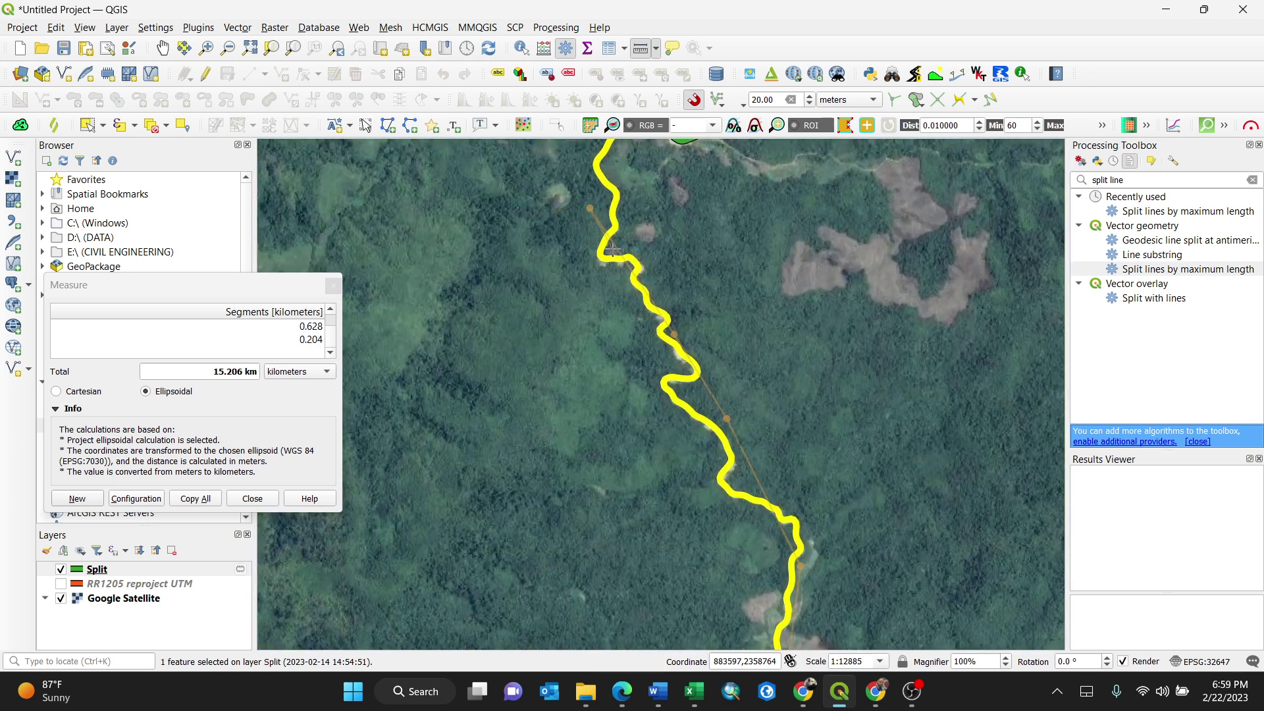
scroll(584, 270, down, 1)
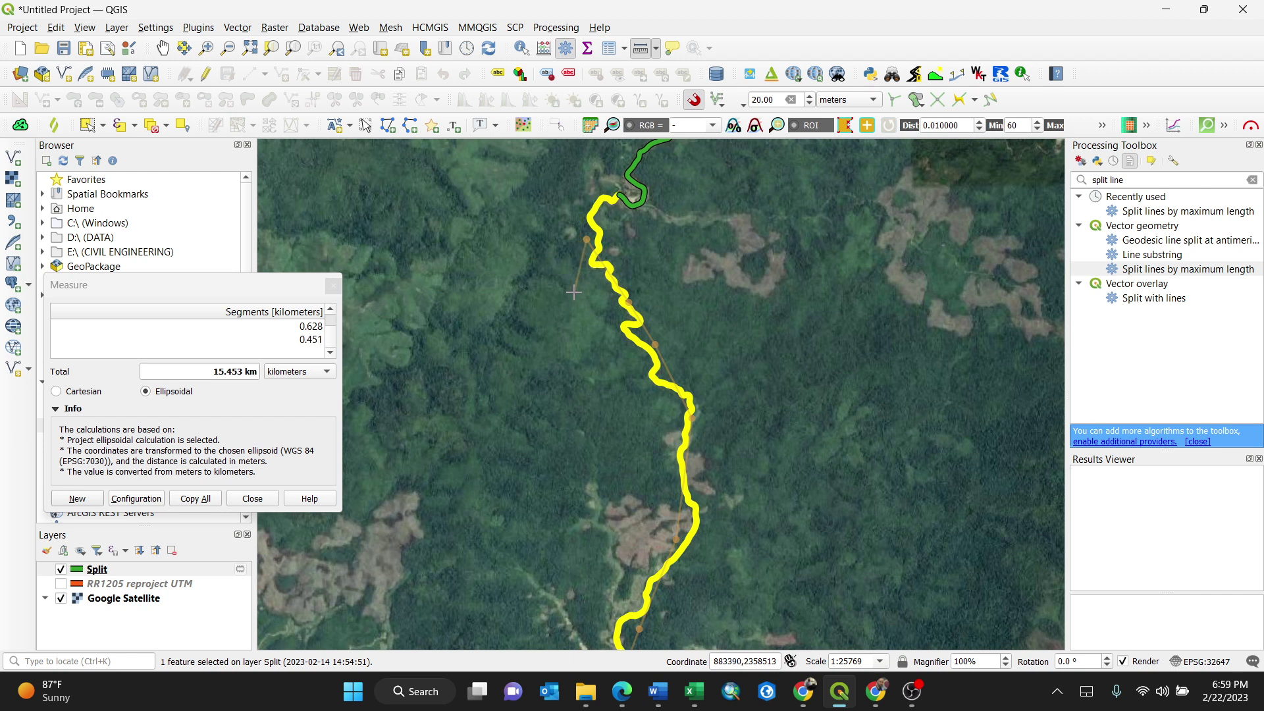
- Close the Measure window and clear its measurement line
click(333, 285)
scroll(651, 343, down, 2)
scroll(651, 343, up, 1)
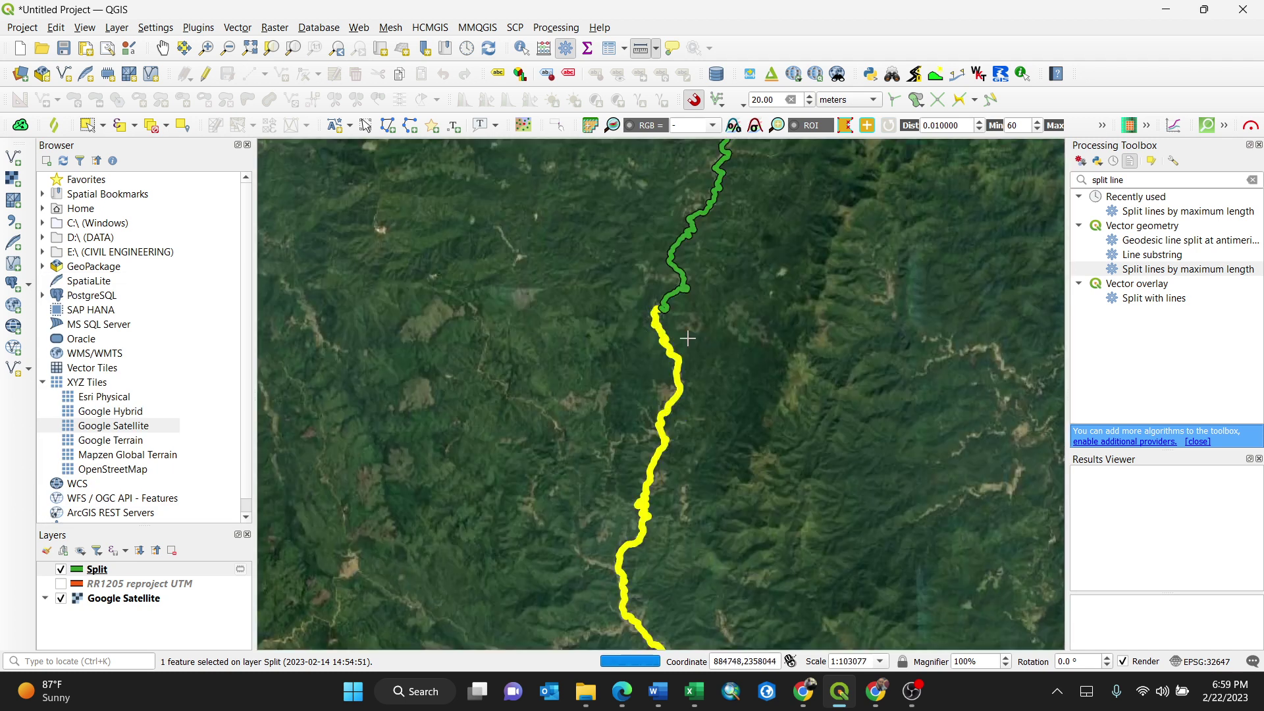
scroll(690, 326, up, 1)
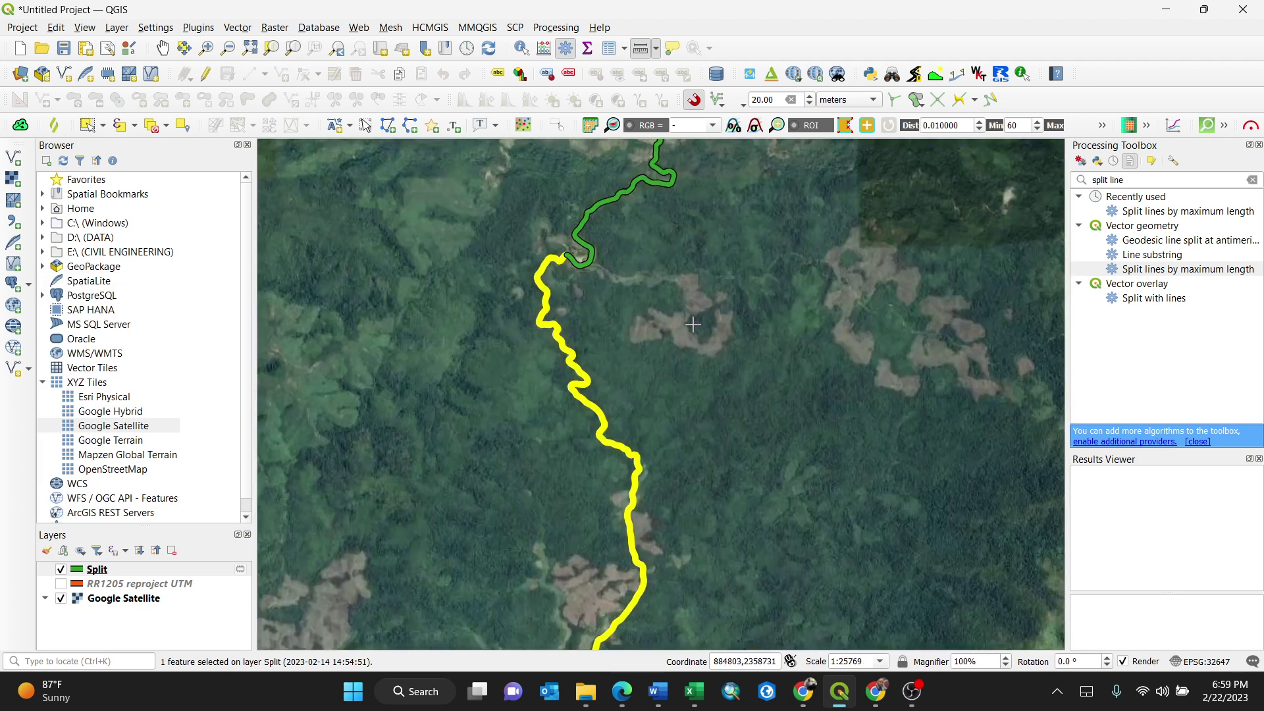
click(968, 706)
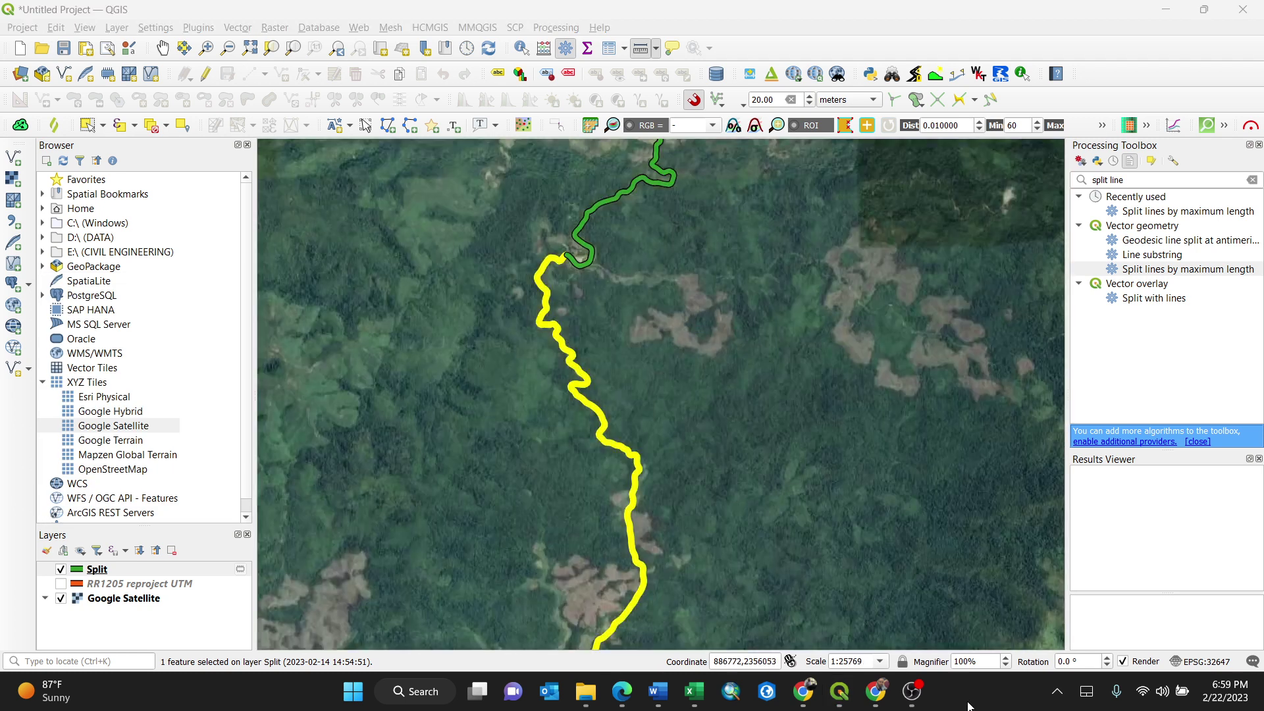